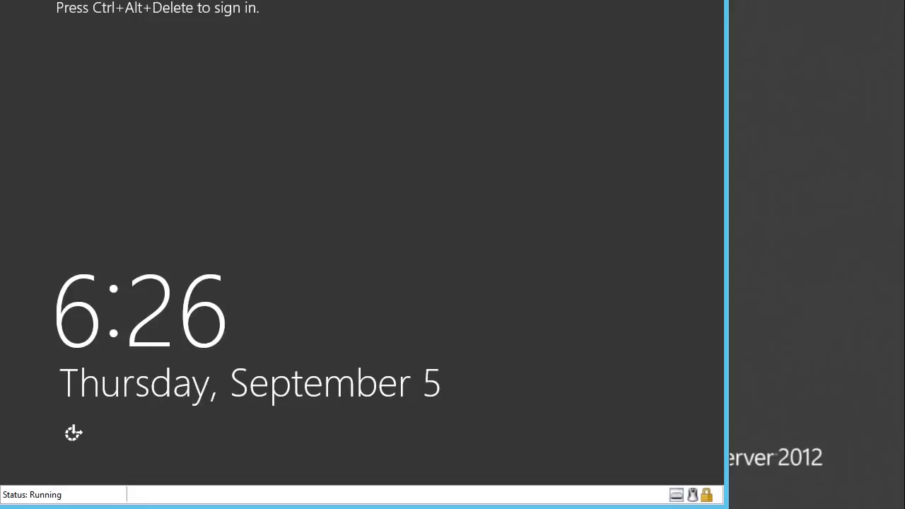
Sign in to the server's Administrator account with the account password.
{"action": "key", "text": "ctrl+alt+End"}
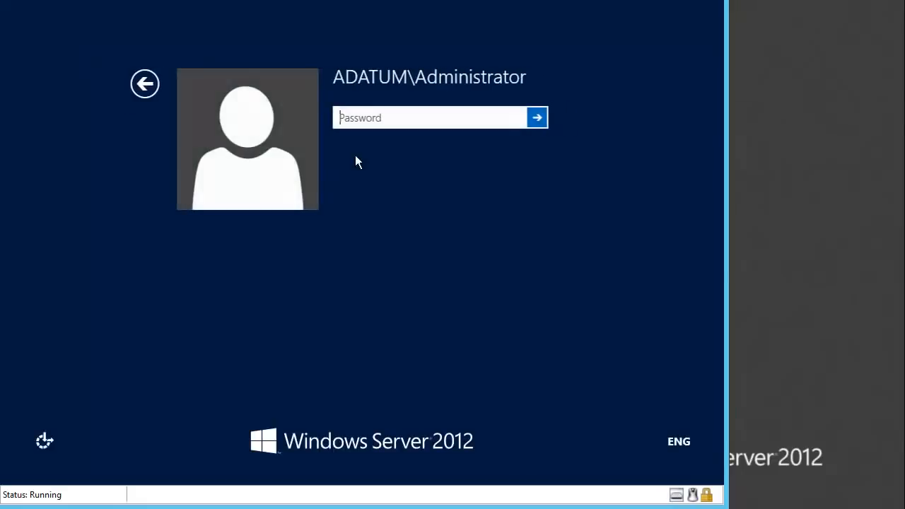
{"action": "type", "text": "Pa$$"}
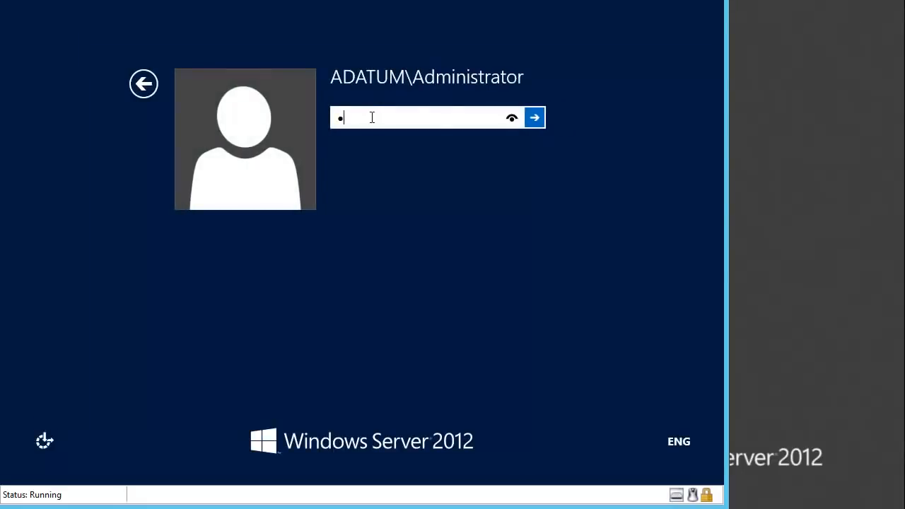
{"action": "type", "text": "w0rd"}
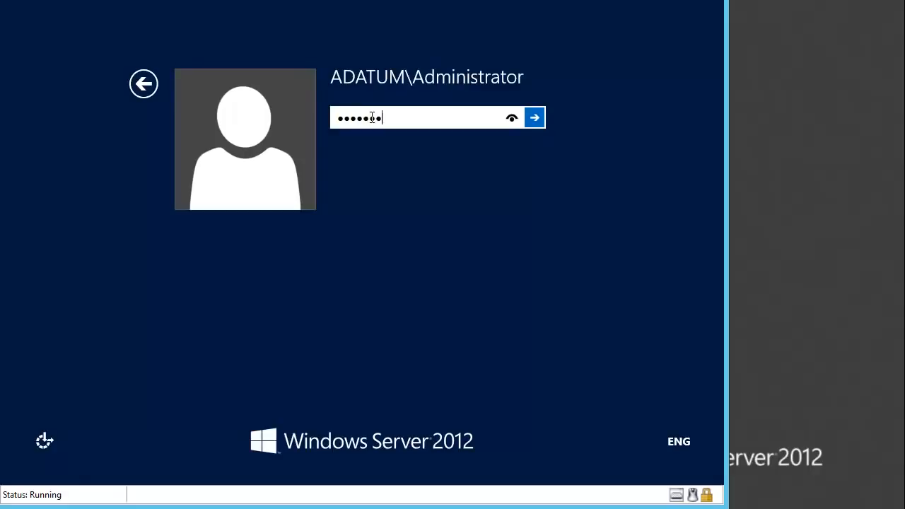
{"action": "key", "text": "Return"}
{"action": "type", "text": "Pa$$w0rd"}
{"action": "key", "text": "Return"}
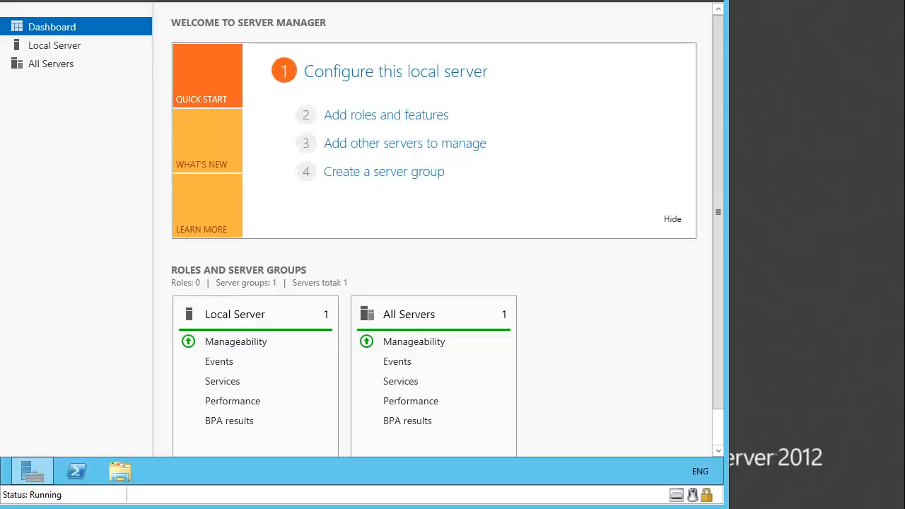
Check the Local Backup status in Windows Server Backup, then close the console.
{"action": "left_click", "coordinate": [629, 0]}
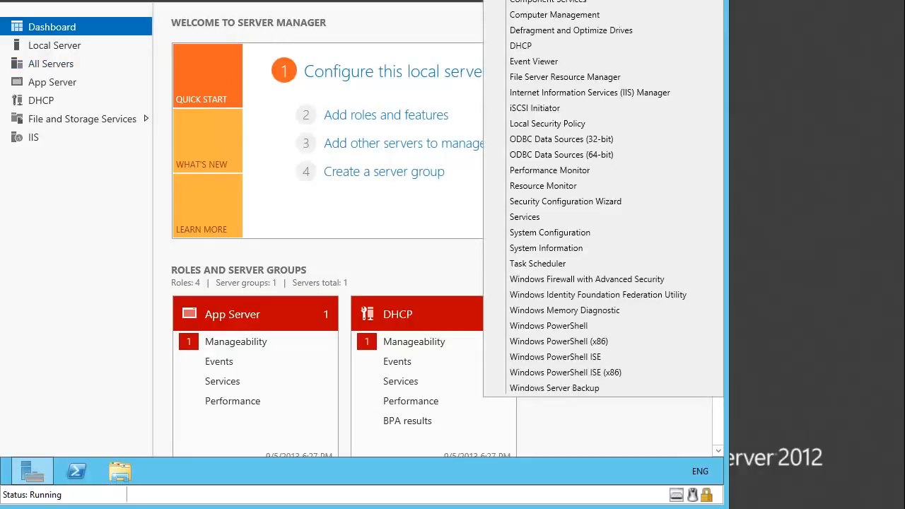
{"action": "left_click", "coordinate": [565, 392]}
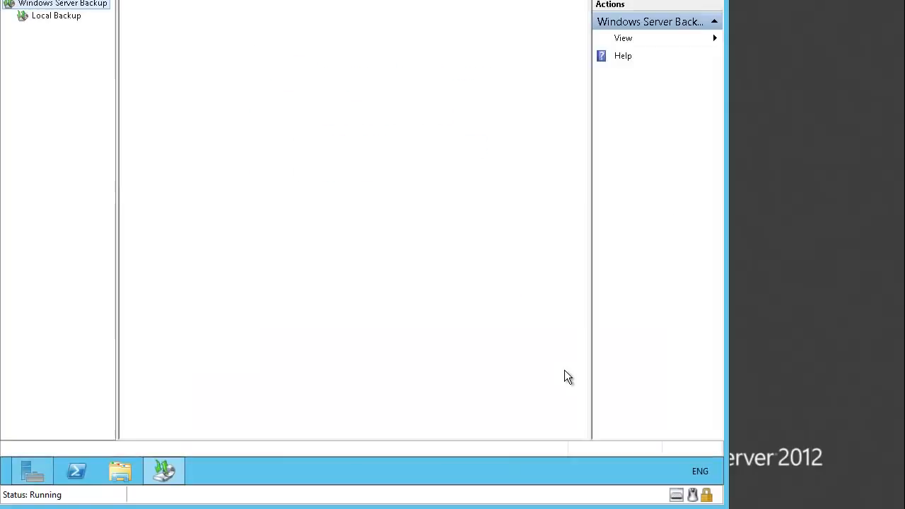
{"action": "left_click", "coordinate": [70, 20]}
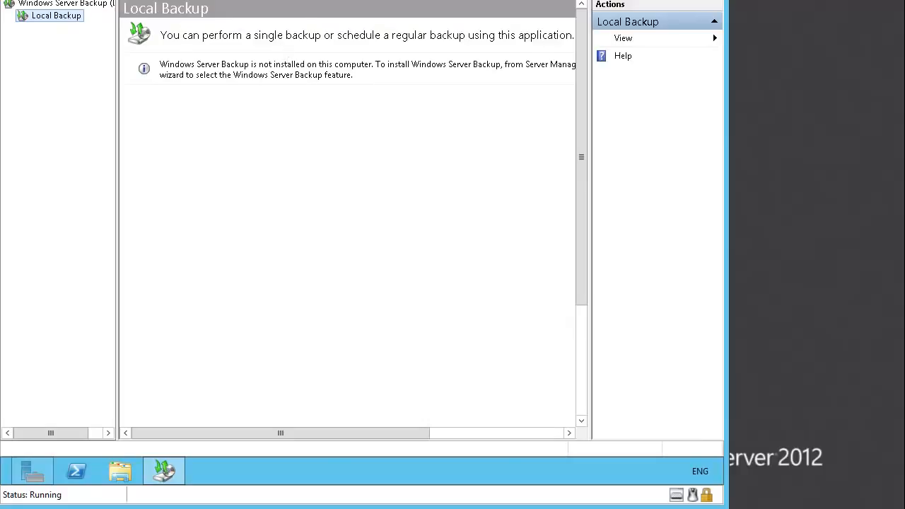
{"action": "key", "text": "alt+F4"}
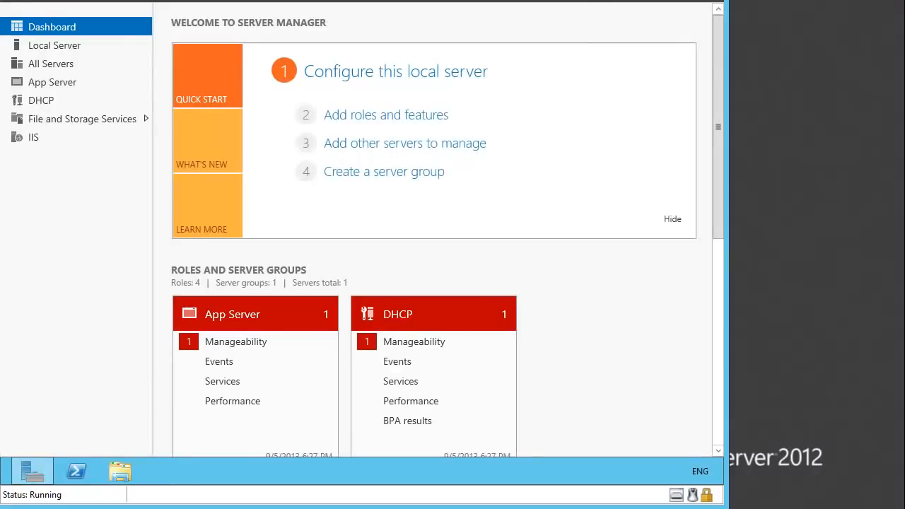
Start adding roles and features on LON-SVR1.Adatum.com and proceed to feature selection without adding any server role.
{"action": "left_click", "coordinate": [376, 118]}
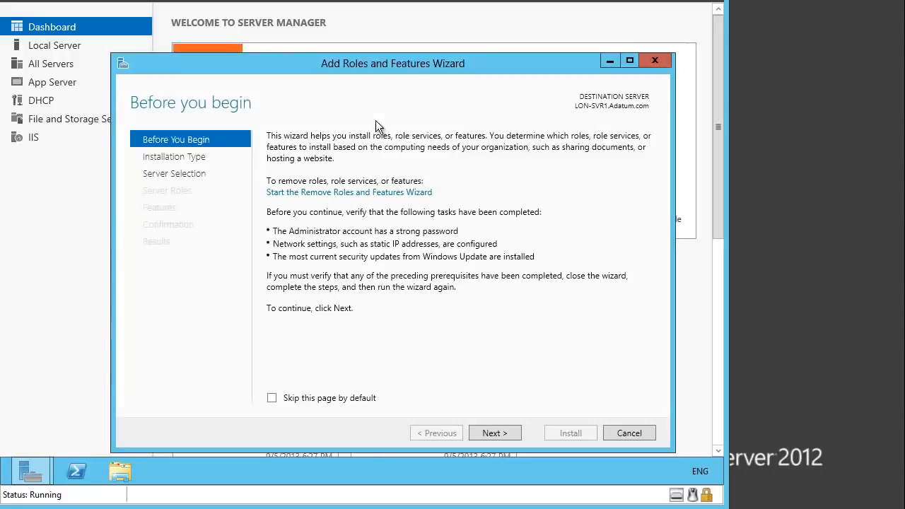
{"action": "left_click", "coordinate": [490, 435]}
{"action": "left_click", "coordinate": [489, 434]}
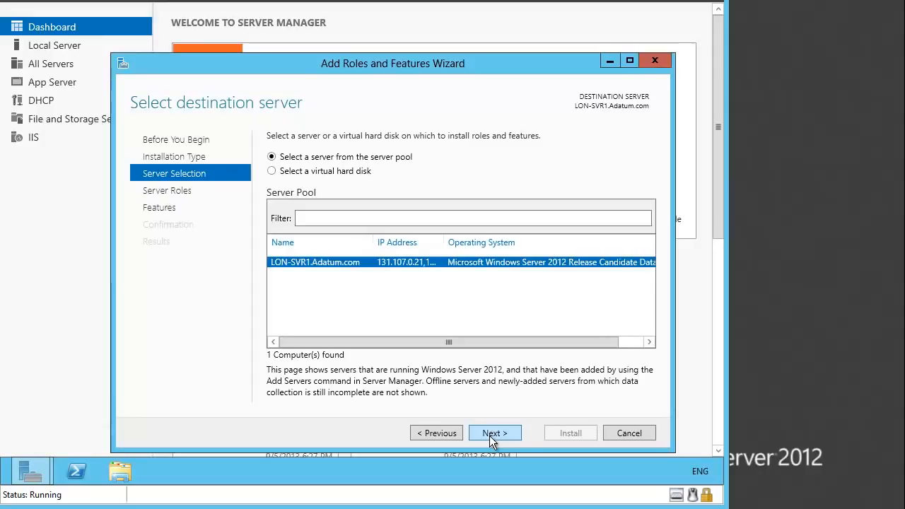
{"action": "left_click", "coordinate": [489, 435]}
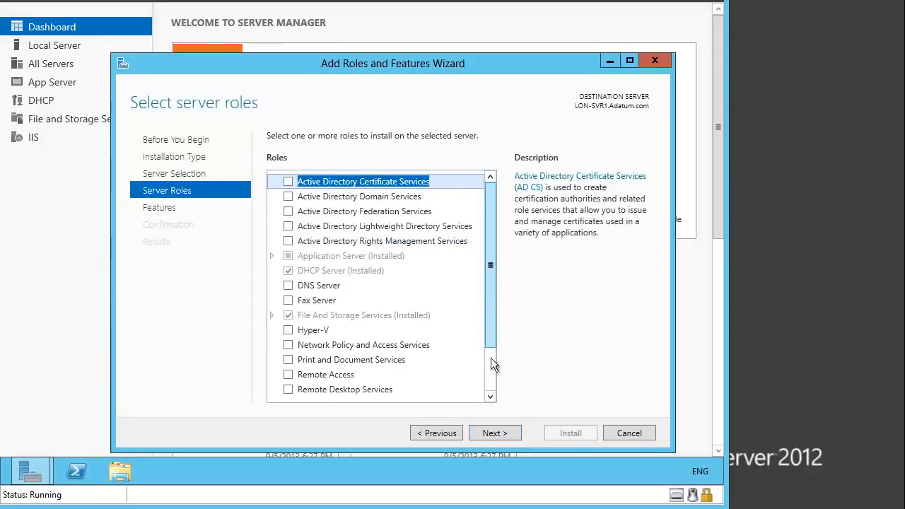
{"action": "left_click", "coordinate": [489, 433]}
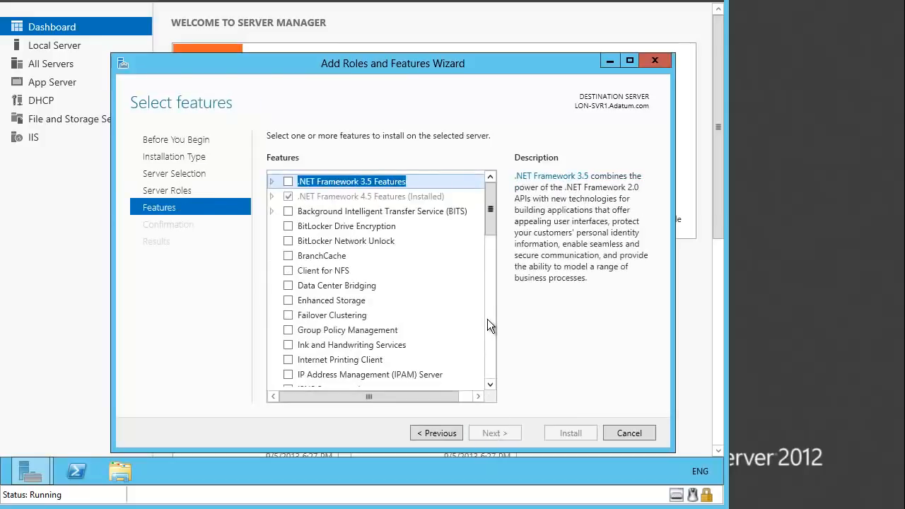
Install the Windows Server Backup feature and close the wizard.
{"action": "scroll", "coordinate": [489, 372], "scroll_direction": "down", "scroll_amount": 12}
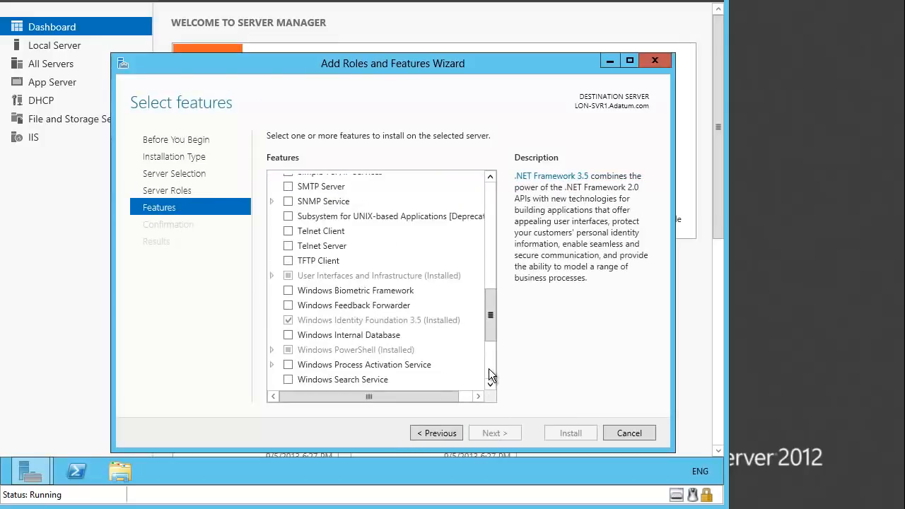
{"action": "left_click_drag", "start_coordinate": [493, 324], "coordinate": [493, 352]}
{"action": "left_click", "coordinate": [288, 278]}
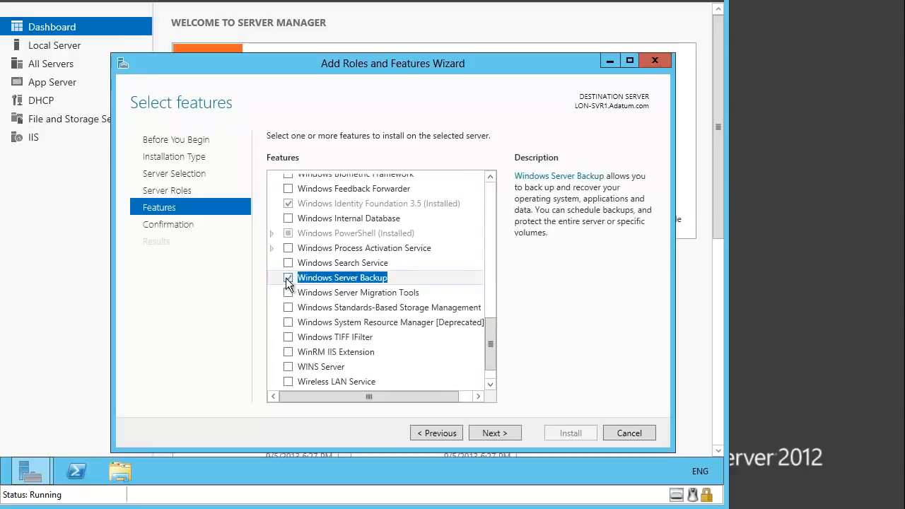
{"action": "left_click", "coordinate": [491, 433]}
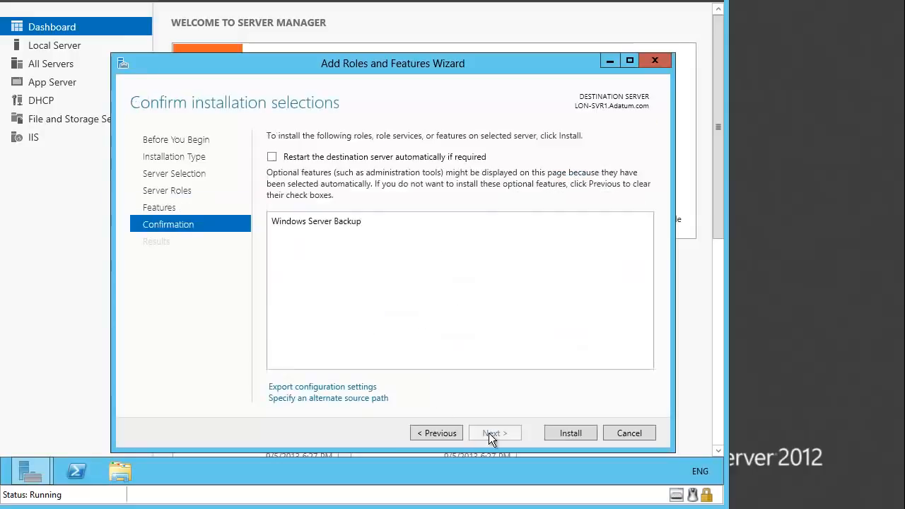
{"action": "left_click", "coordinate": [566, 433]}
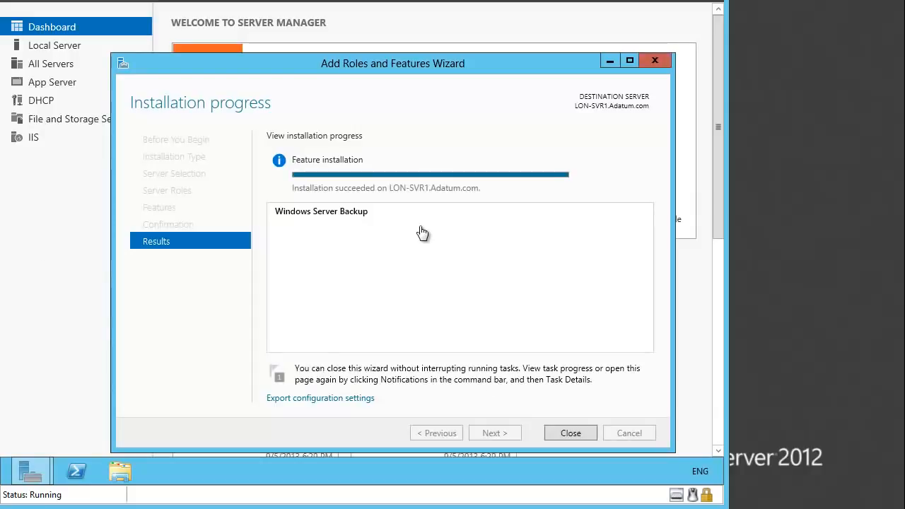
{"action": "left_click", "coordinate": [566, 436]}
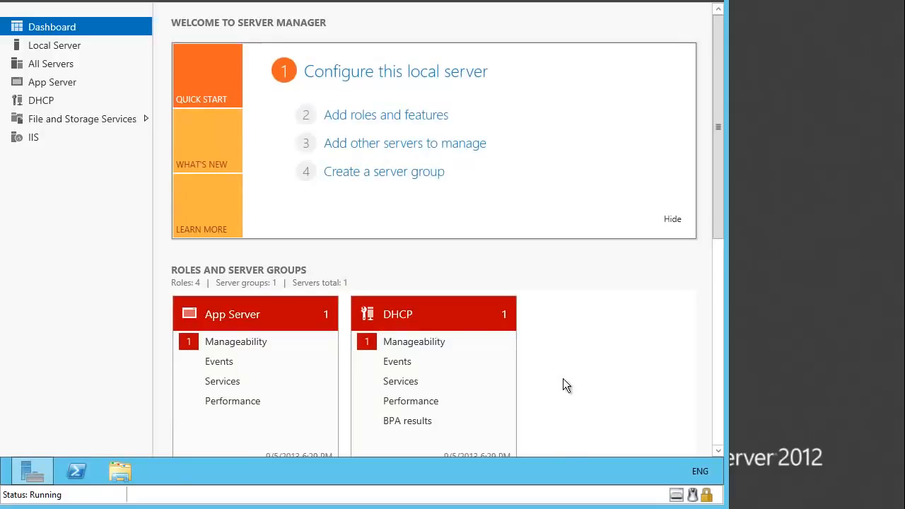
Open Windows Server Backup and start a backup schedule using the Full server configuration.
{"action": "left_click", "coordinate": [618, 1]}
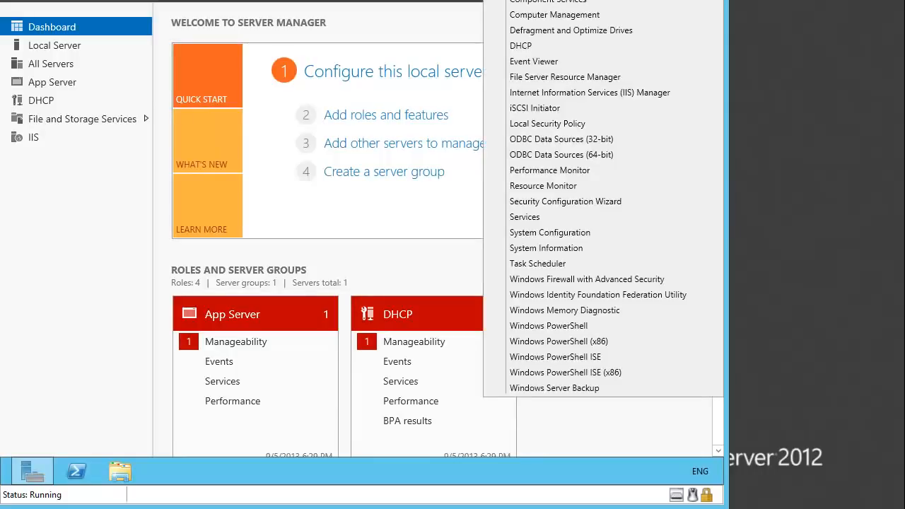
{"action": "left_click", "coordinate": [550, 389]}
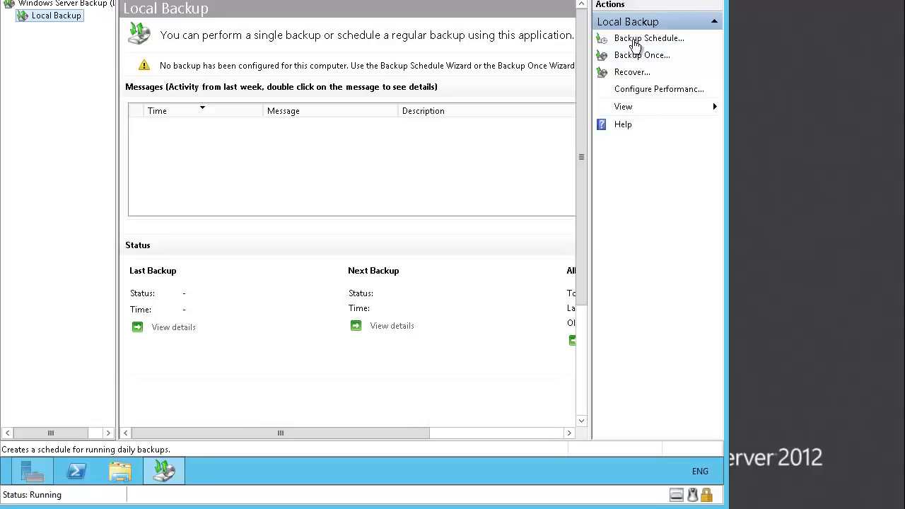
{"action": "left_click", "coordinate": [635, 43]}
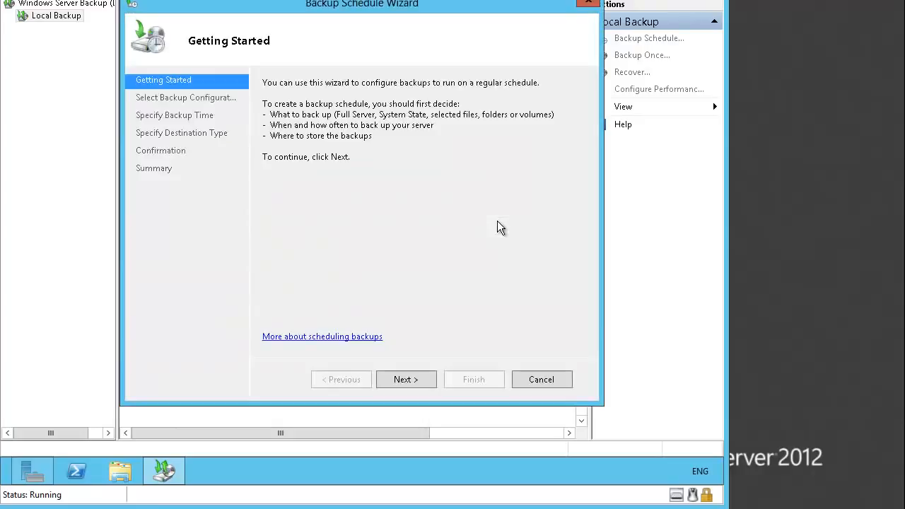
{"action": "left_click", "coordinate": [412, 381]}
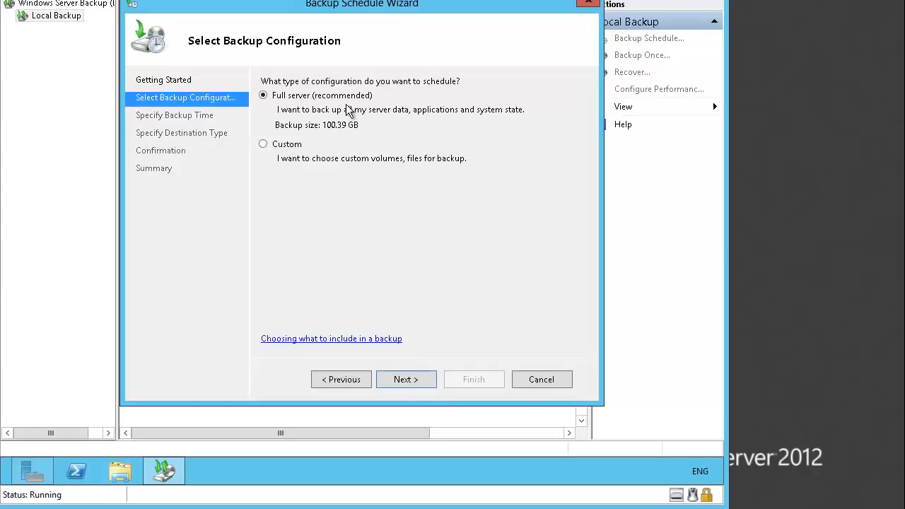
{"action": "left_click", "coordinate": [427, 380]}
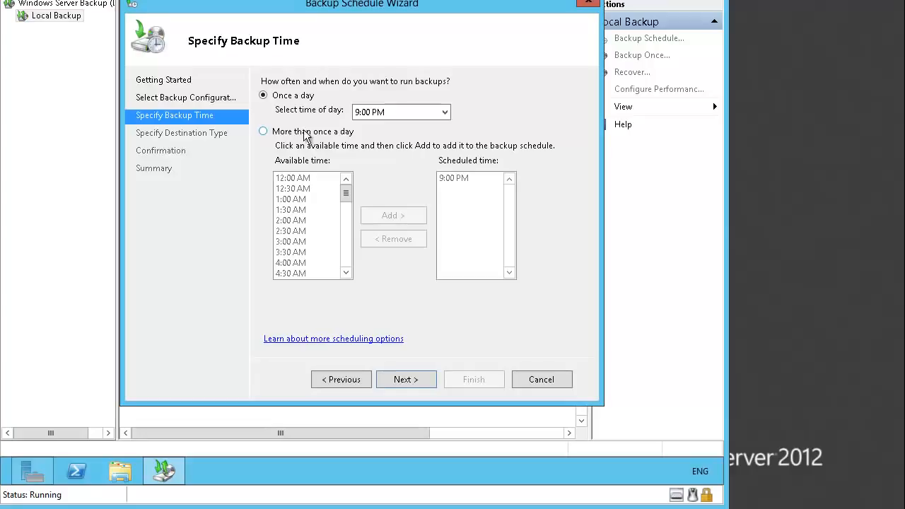
Schedule the backup to run once a day at 1:00 AM.
{"action": "left_click", "coordinate": [446, 113]}
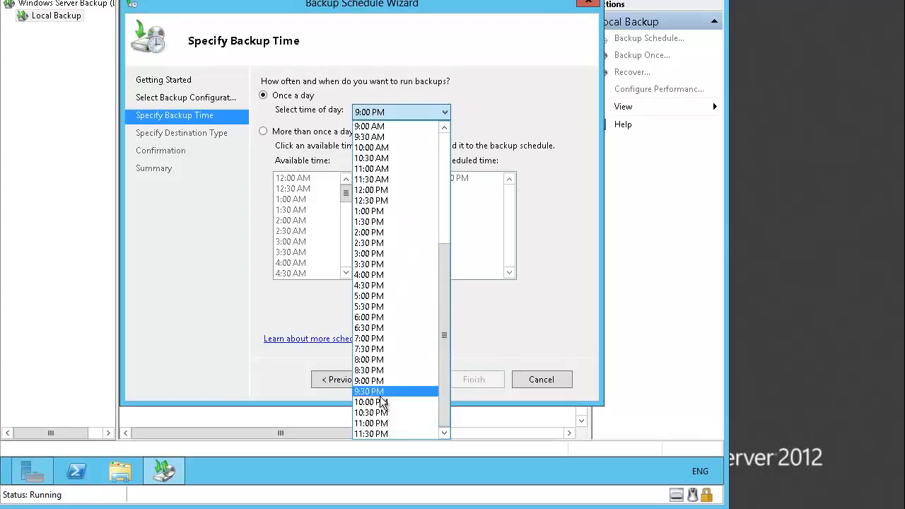
{"action": "scroll", "coordinate": [389, 349], "scroll_direction": "up", "scroll_amount": 3}
{"action": "scroll", "coordinate": [389, 346], "scroll_direction": "up", "scroll_amount": 3}
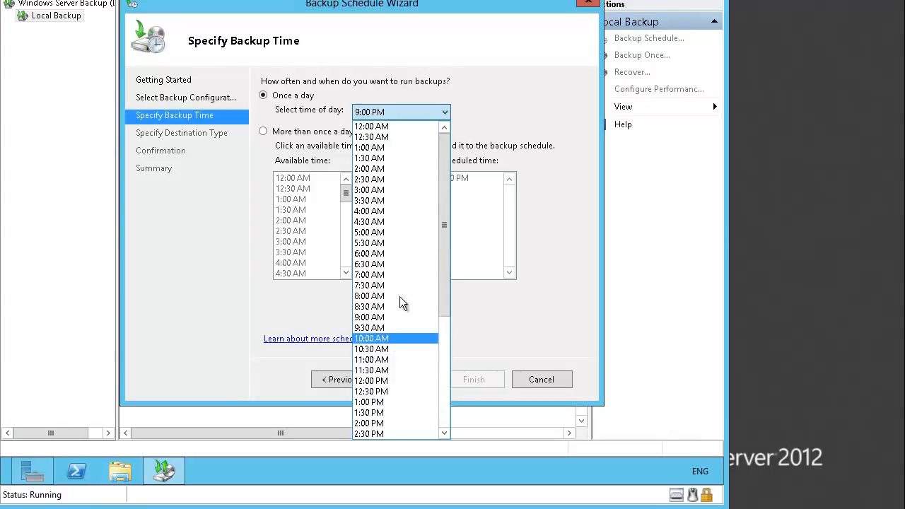
{"action": "left_click", "coordinate": [391, 149]}
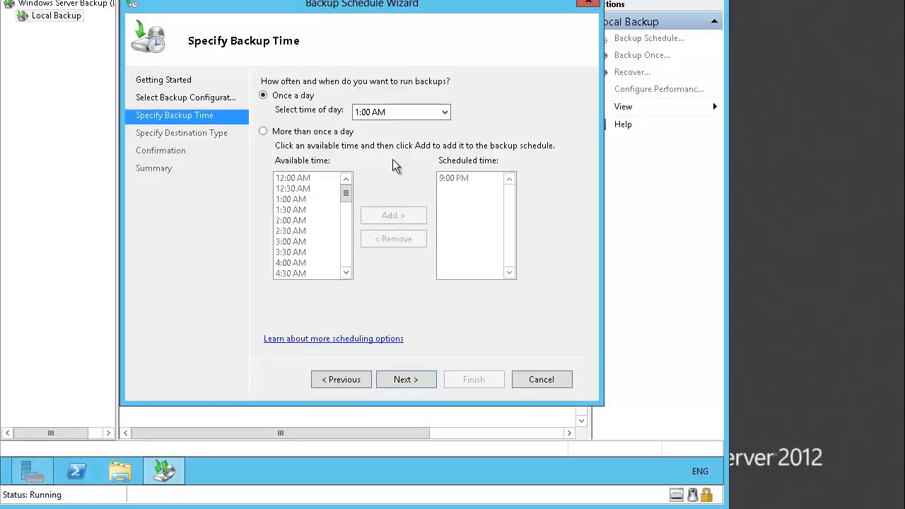
{"action": "left_click", "coordinate": [416, 377]}
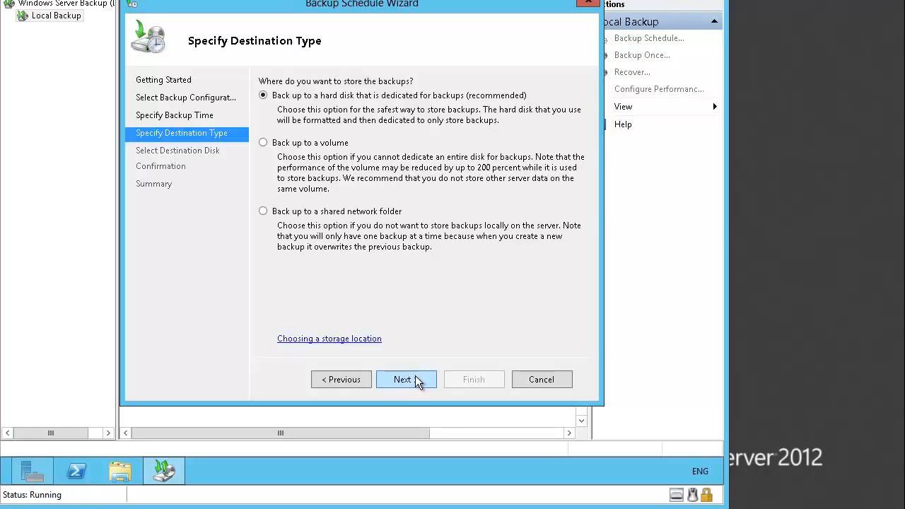
Choose a shared network folder as the backup destination type and accept the overwrite warning.
{"action": "left_click", "coordinate": [321, 212]}
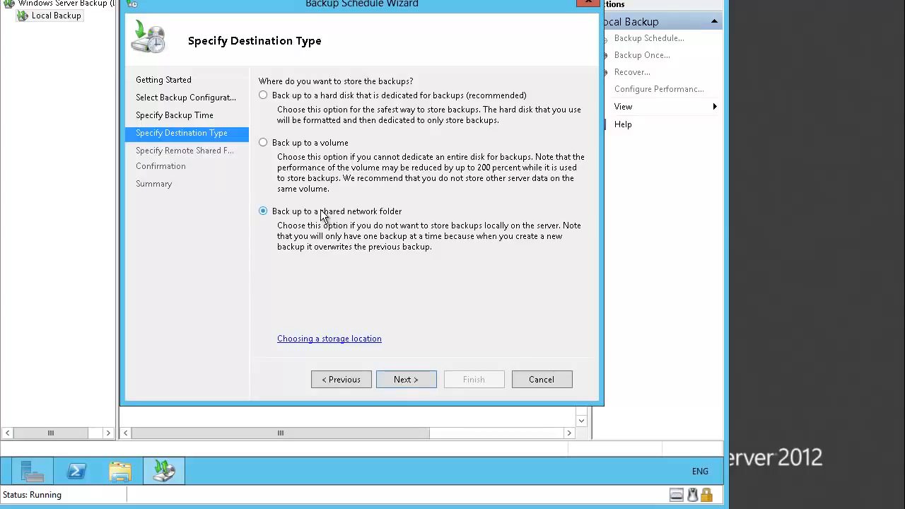
{"action": "left_click", "coordinate": [419, 380]}
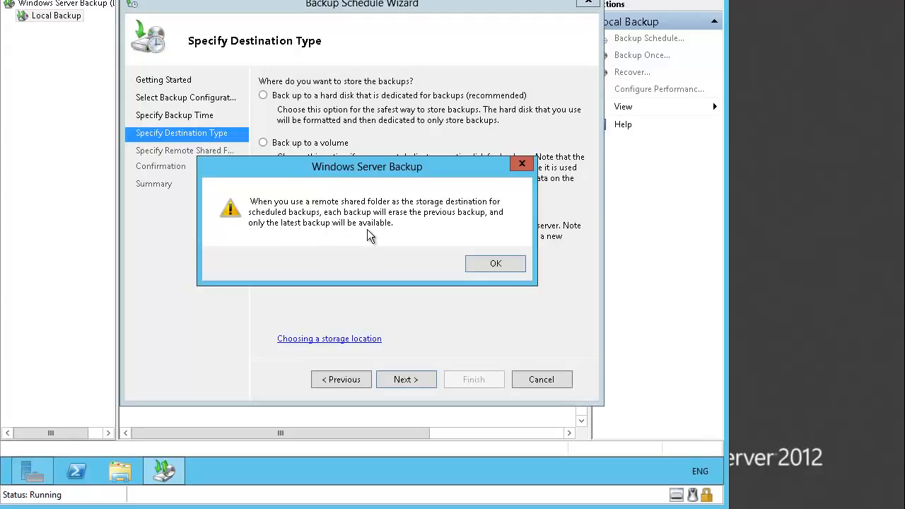
{"action": "left_click", "coordinate": [485, 264]}
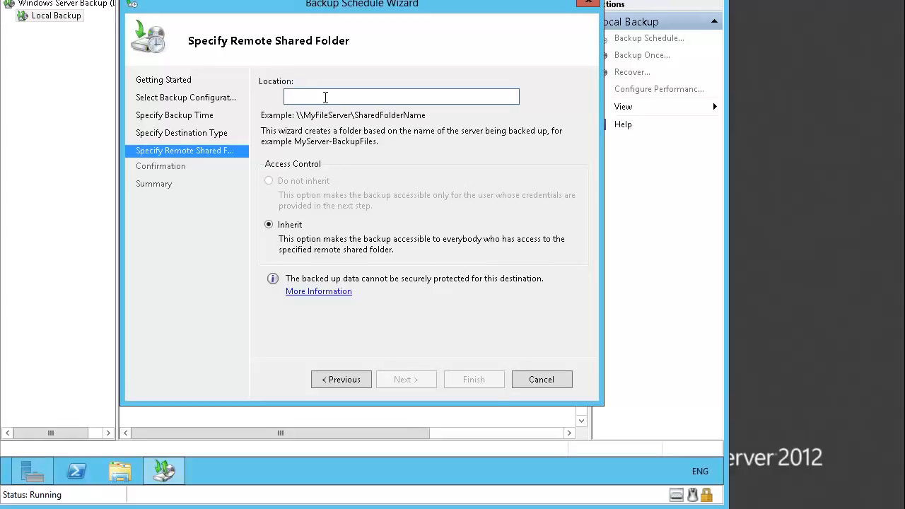
Set the remote shared folder location to \\LON-DC1\Backup, keeping inherited access control.
{"action": "type", "text": "\\\\L"}
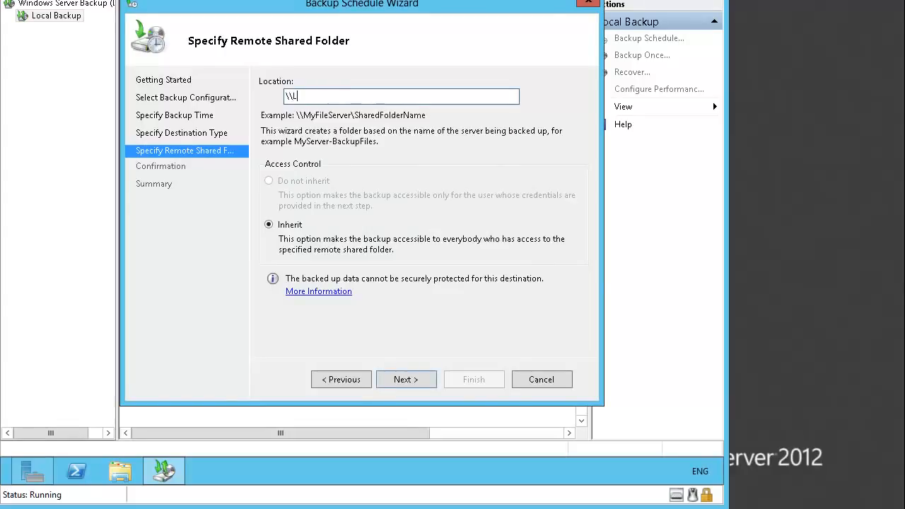
{"action": "type", "text": "ON-DC1\\Backu"}
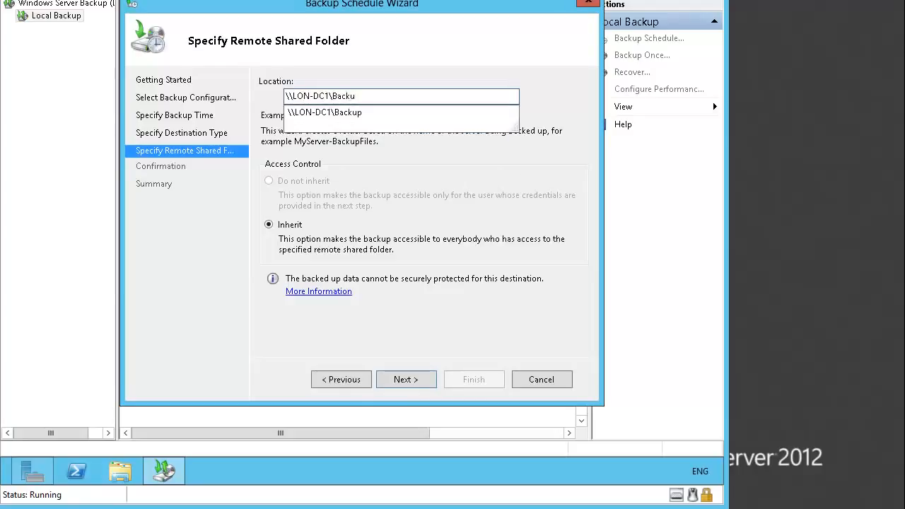
{"action": "type", "text": "p"}
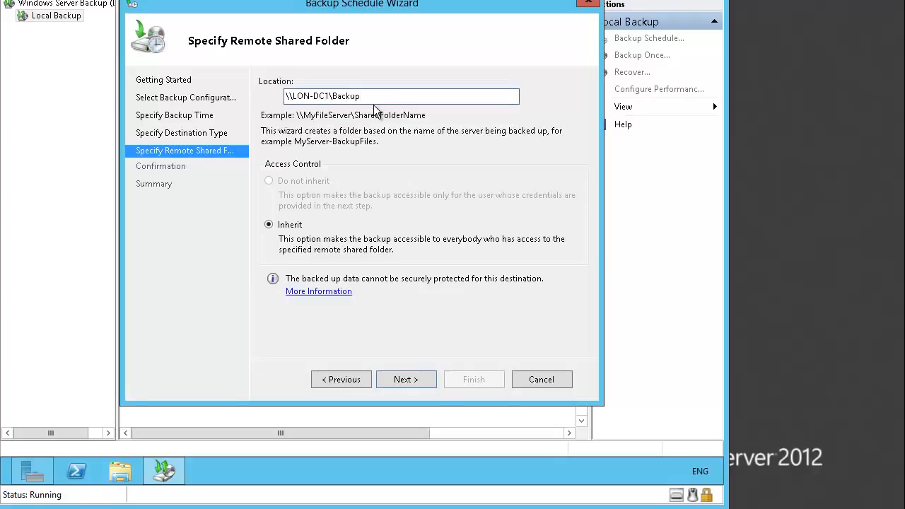
{"action": "left_click", "coordinate": [403, 380]}
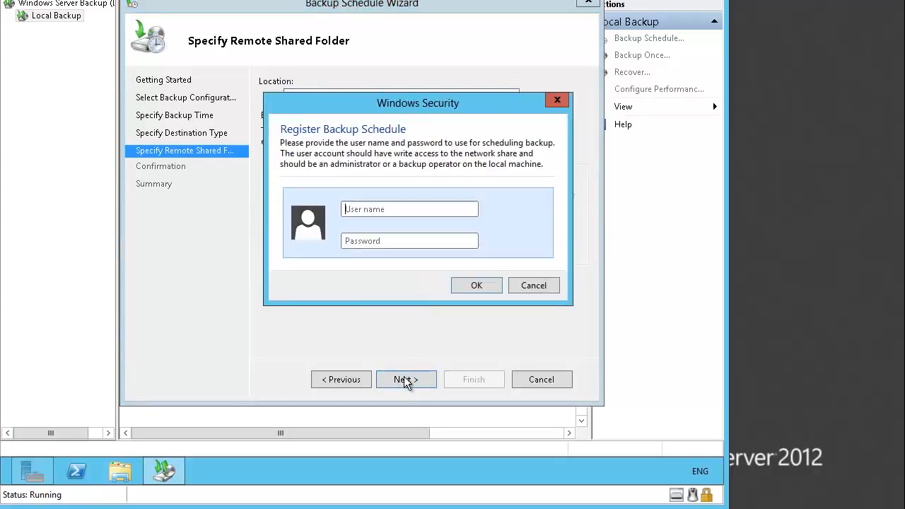
Register the backup schedule with the Administrator user name and the account password.
{"action": "left_click", "coordinate": [403, 210]}
{"action": "type", "text": "Administrator"}
{"action": "key", "text": "Tab"}
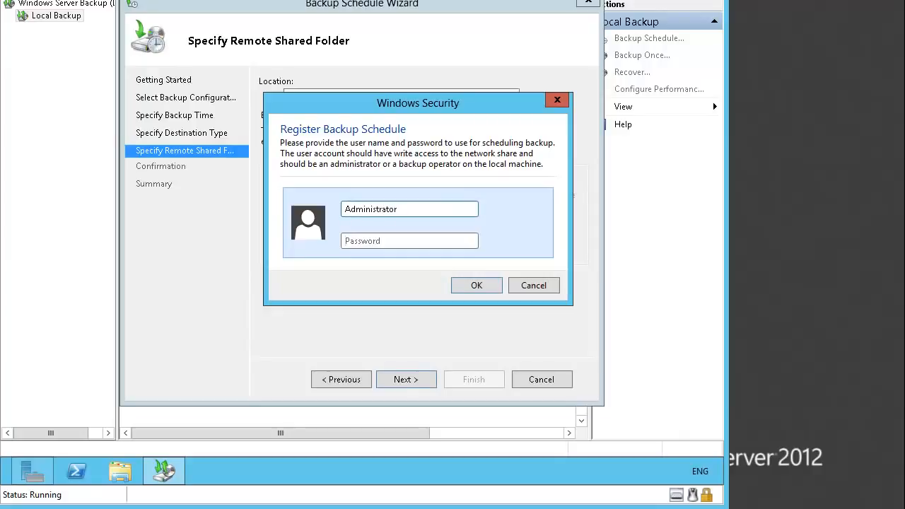
{"action": "type", "text": "Pa$$w0rd"}
{"action": "left_click", "coordinate": [475, 284]}
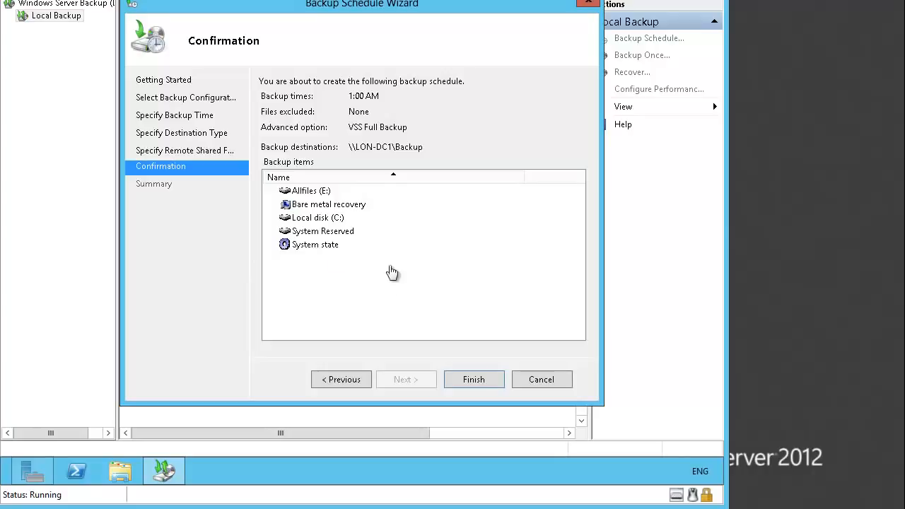
Create the backup schedule from the confirmed settings and close the wizard.
{"action": "left_click", "coordinate": [481, 375]}
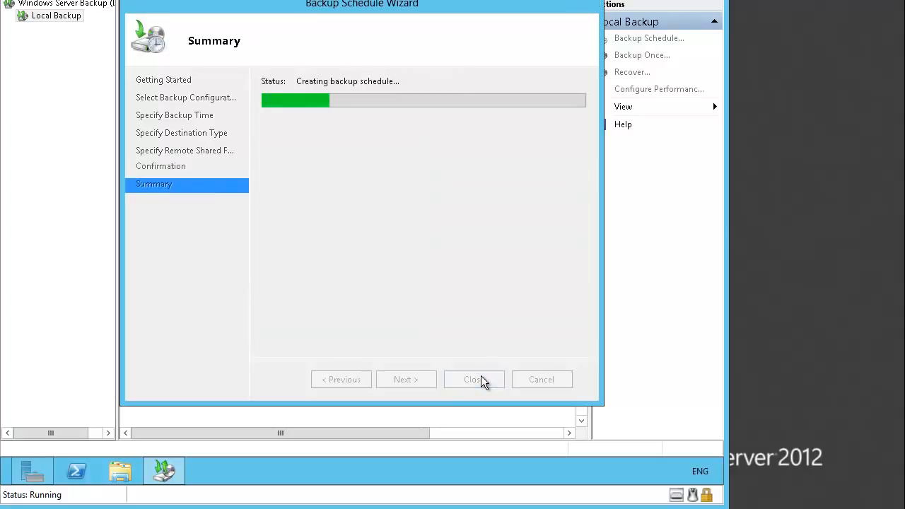
{"action": "left_click", "coordinate": [481, 379]}
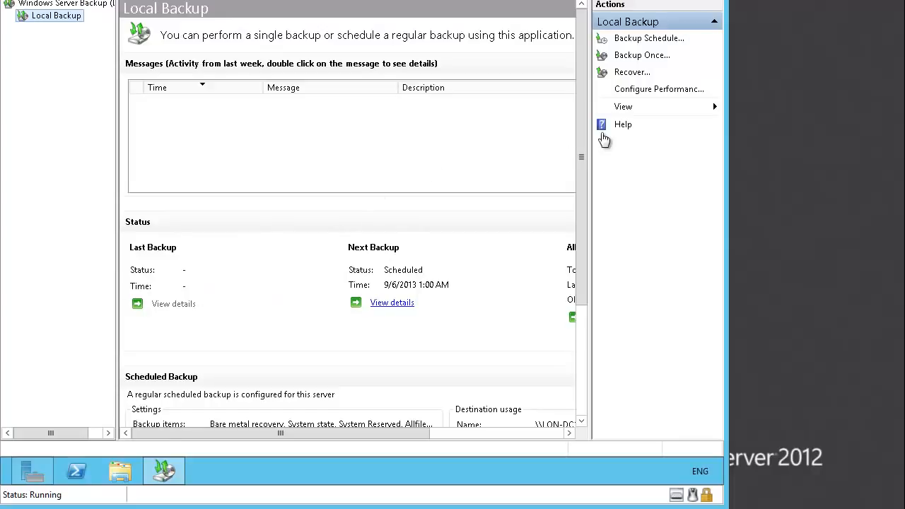
Start a one-time backup using different options than the scheduled backup, with a custom configuration.
{"action": "left_click", "coordinate": [644, 57]}
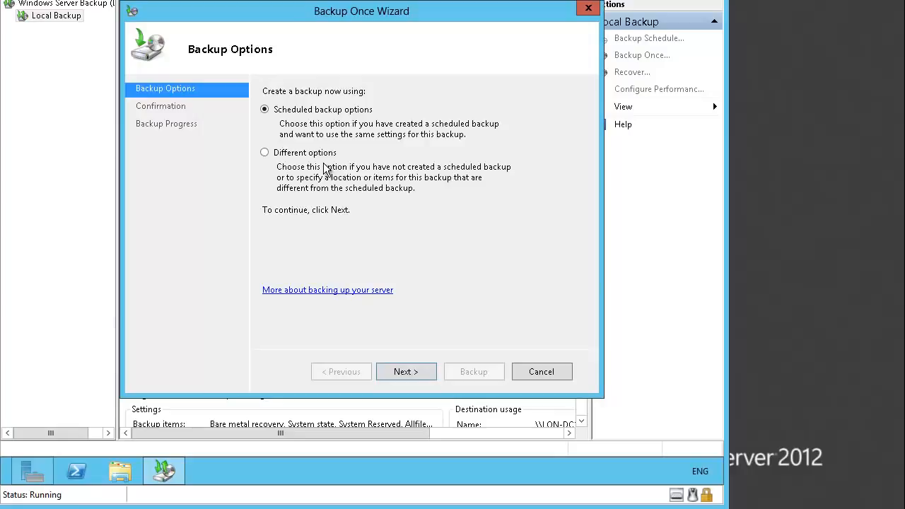
{"action": "left_click", "coordinate": [293, 155]}
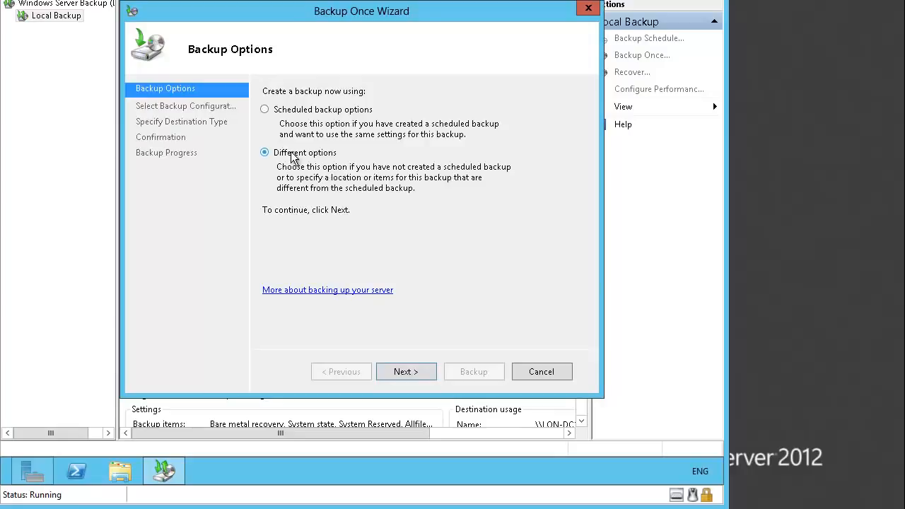
{"action": "left_click", "coordinate": [427, 371]}
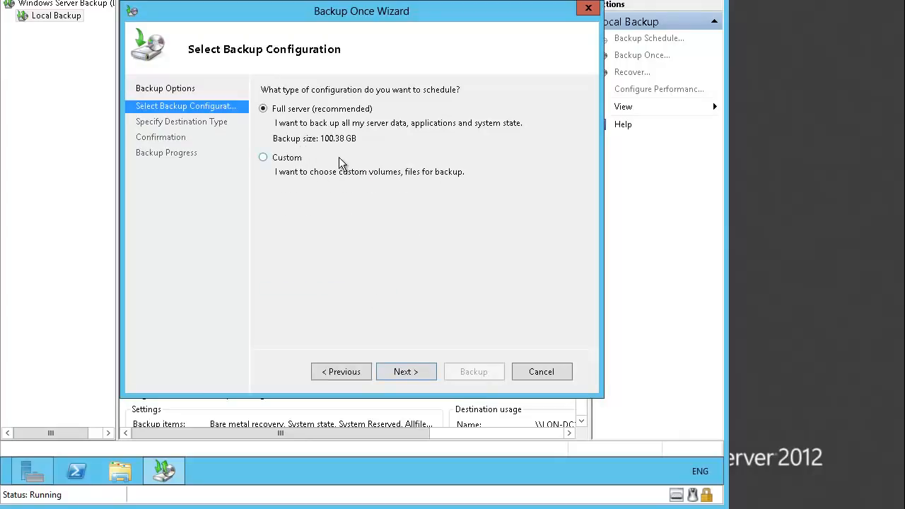
{"action": "left_click", "coordinate": [293, 162]}
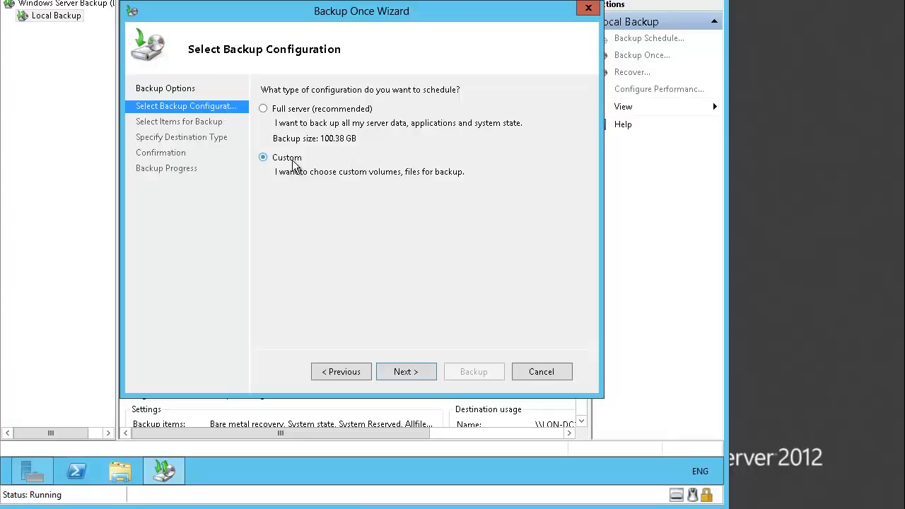
{"action": "left_click", "coordinate": [418, 367]}
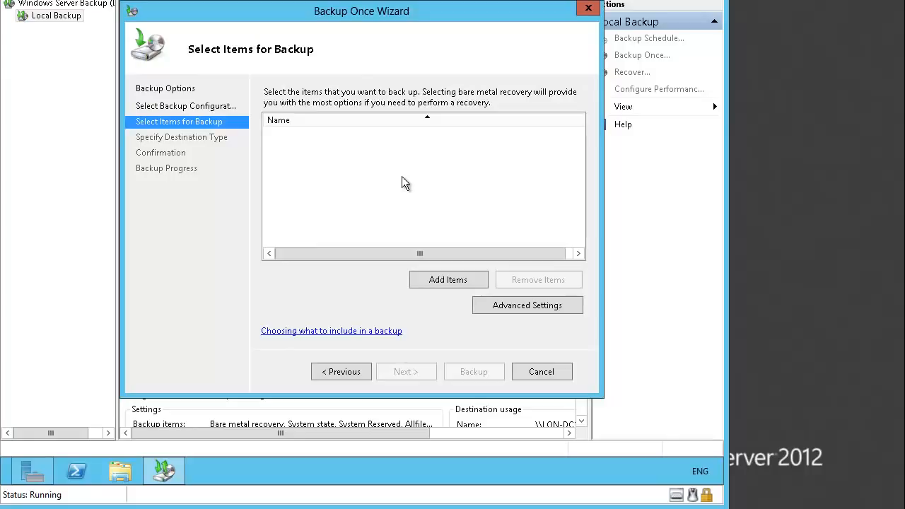
Add the Financial Data folder on Local disk (C:) as the only item to back up.
{"action": "left_click", "coordinate": [443, 281]}
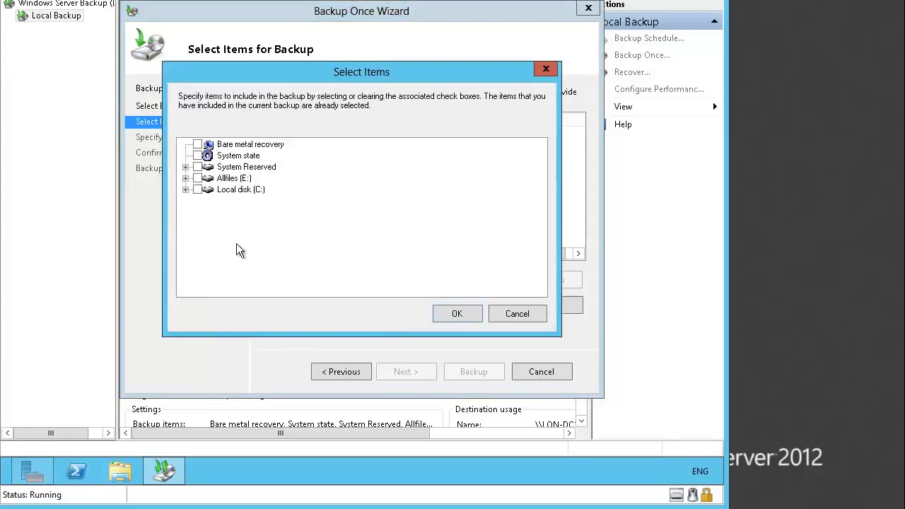
{"action": "left_click", "coordinate": [186, 178]}
{"action": "left_click", "coordinate": [185, 178]}
{"action": "left_click", "coordinate": [185, 190]}
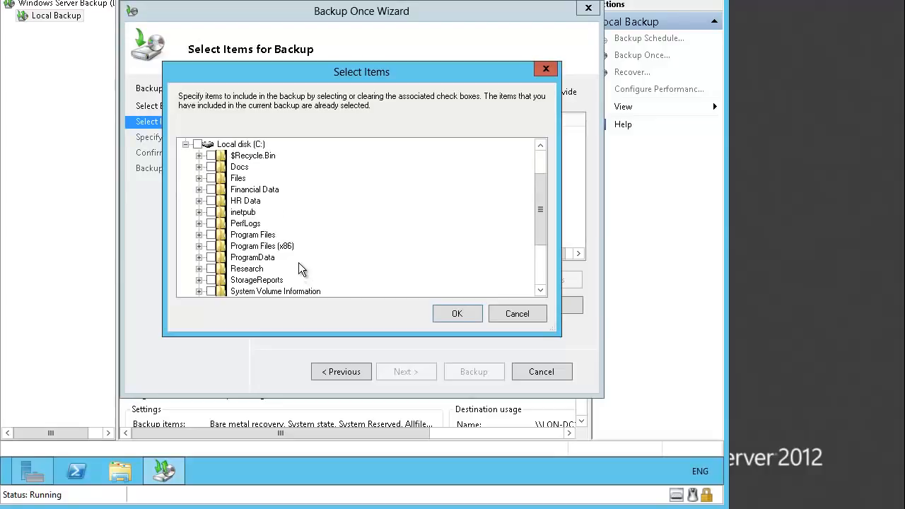
{"action": "left_click", "coordinate": [211, 190]}
{"action": "left_click", "coordinate": [460, 312]}
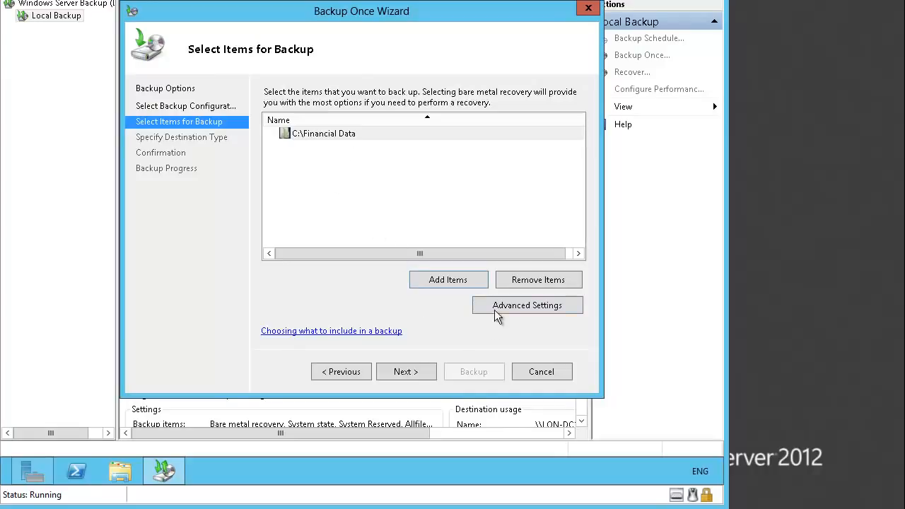
{"action": "left_click", "coordinate": [421, 372]}
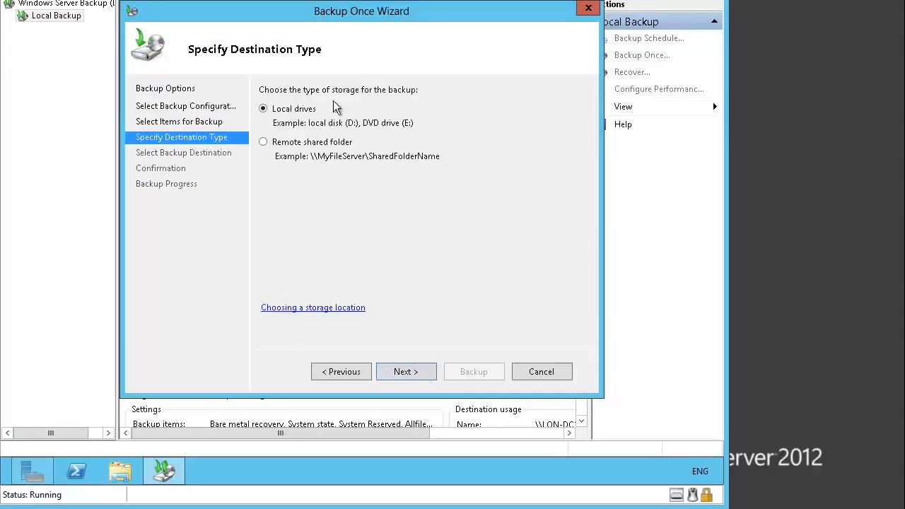
Set the one-time backup's destination to the remote shared folder \\LON-DC1\Backup, keeping inherited access control.
{"action": "left_click", "coordinate": [264, 142]}
{"action": "left_click", "coordinate": [421, 373]}
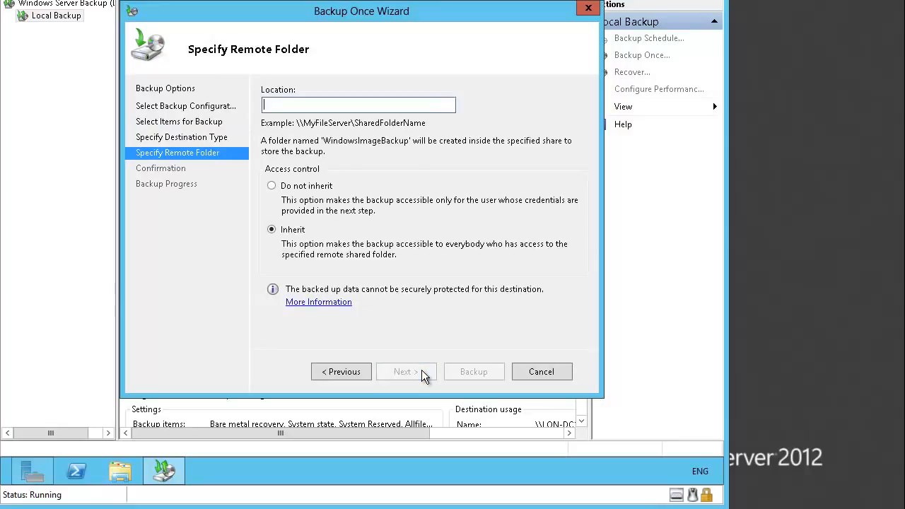
{"action": "type", "text": "\\"}
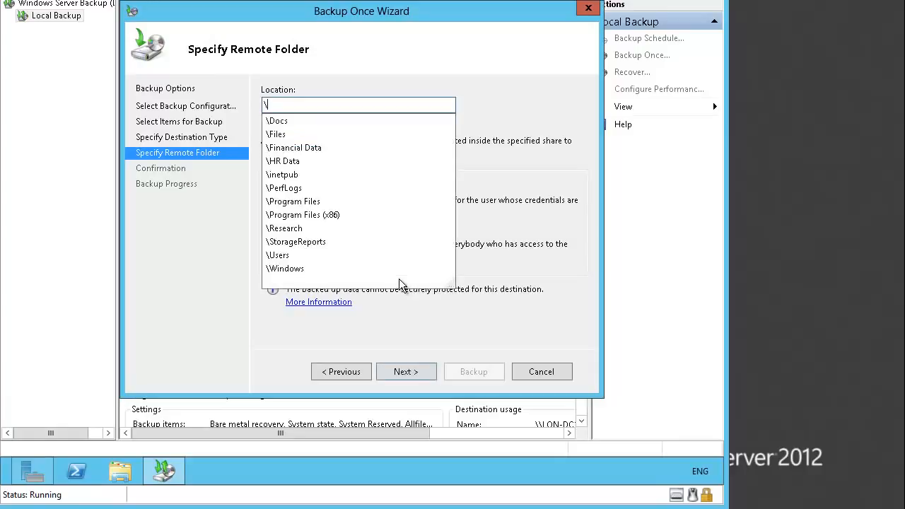
{"action": "type", "text": "\\L"}
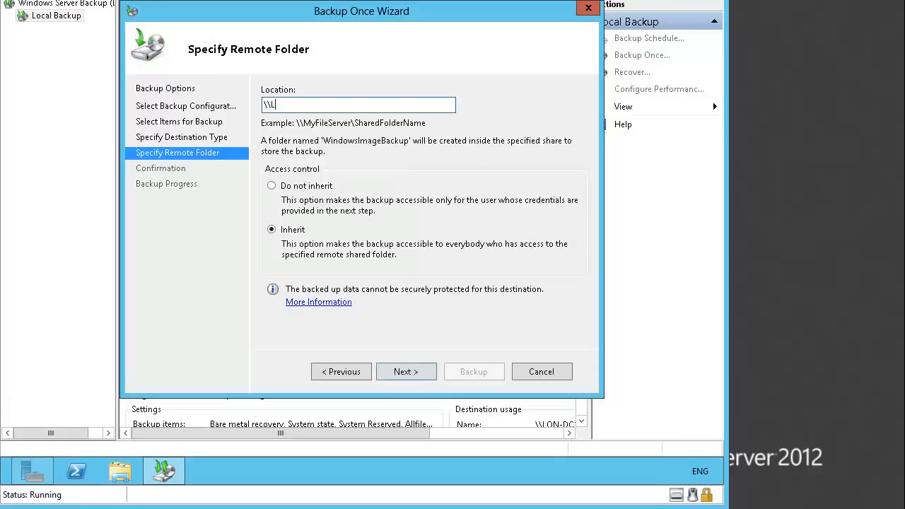
{"action": "type", "text": "ON-DC1\\"}
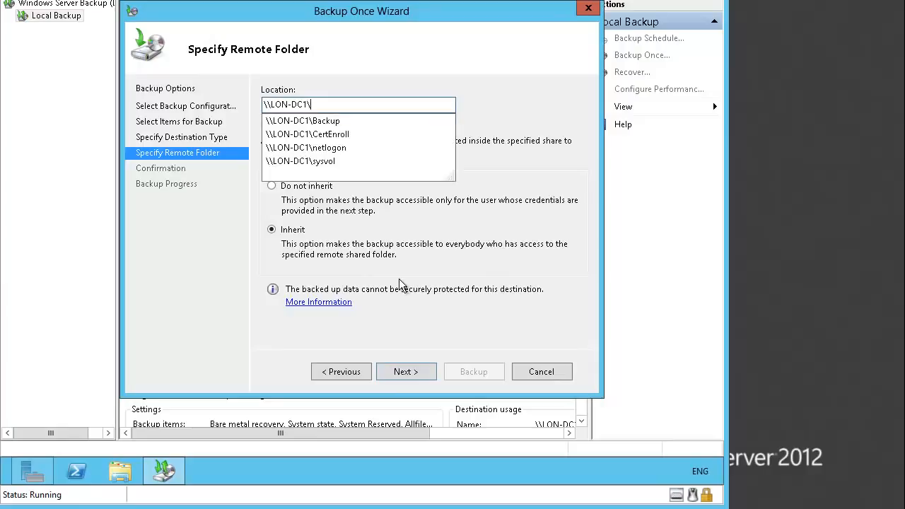
{"action": "type", "text": "Backup"}
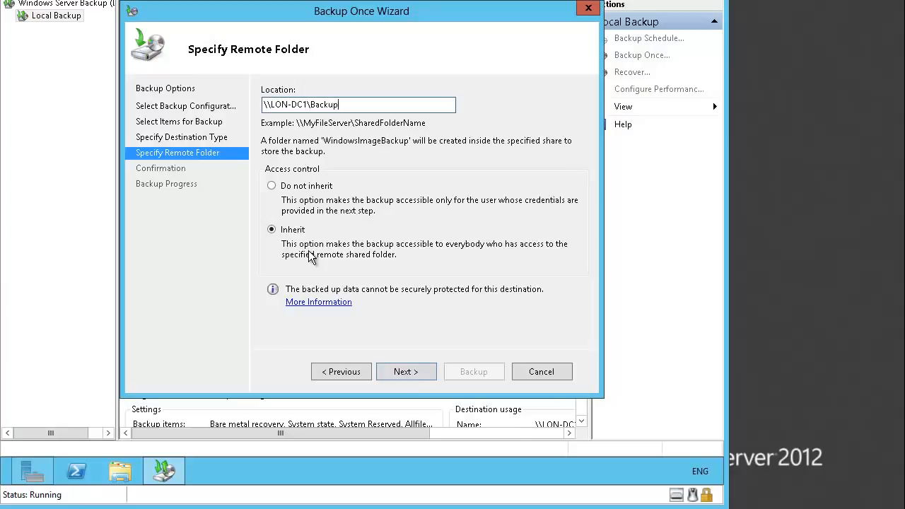
{"action": "left_click", "coordinate": [408, 373]}
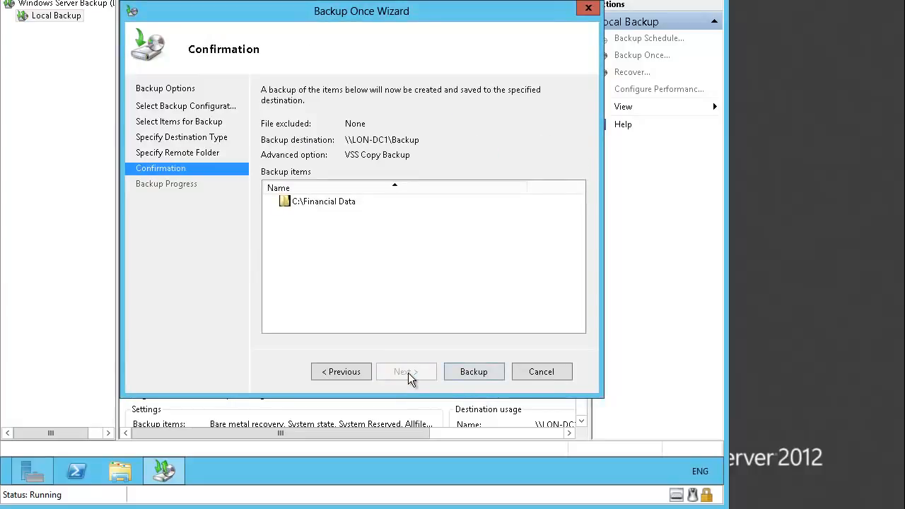
Run the one-time backup of C:\Financial Data and close the wizard once it completes.
{"action": "left_click", "coordinate": [470, 371]}
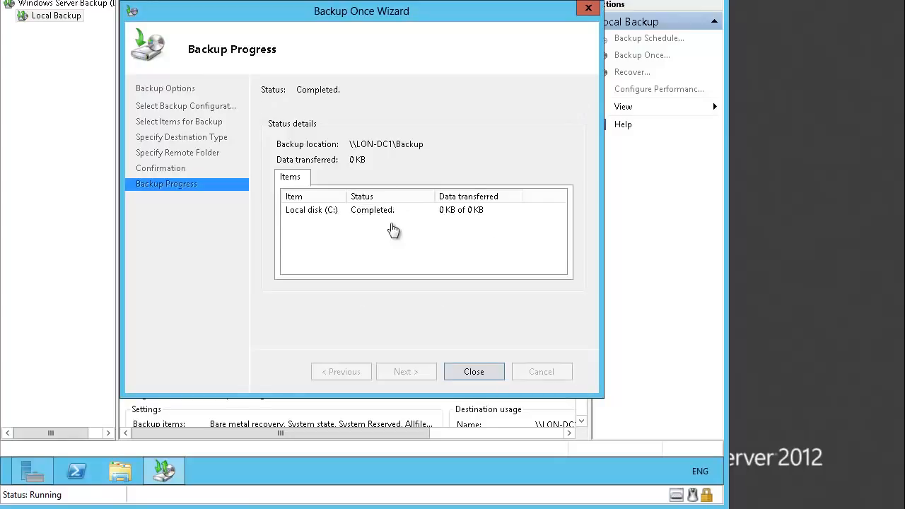
{"action": "left_click", "coordinate": [472, 372]}
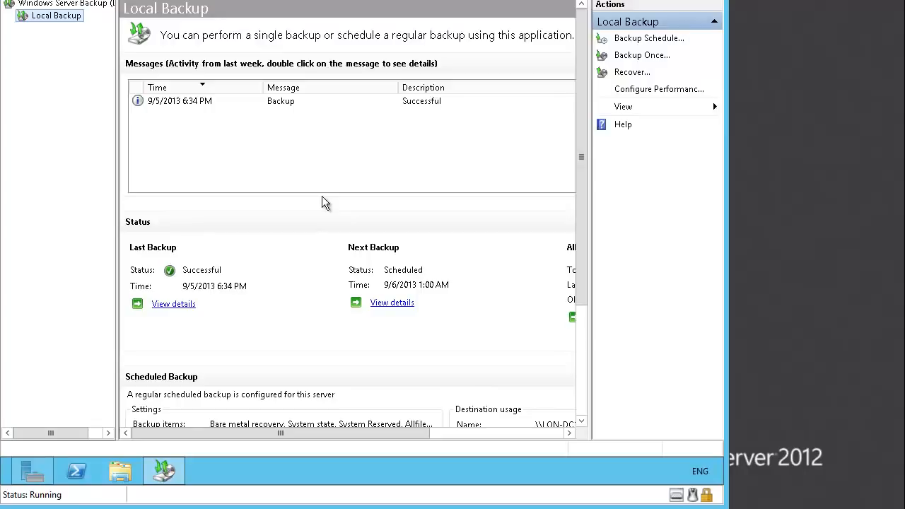
Switch to File Explorer and delete the Financial Data folder from Local Disk (C:).
{"action": "left_click", "coordinate": [119, 468]}
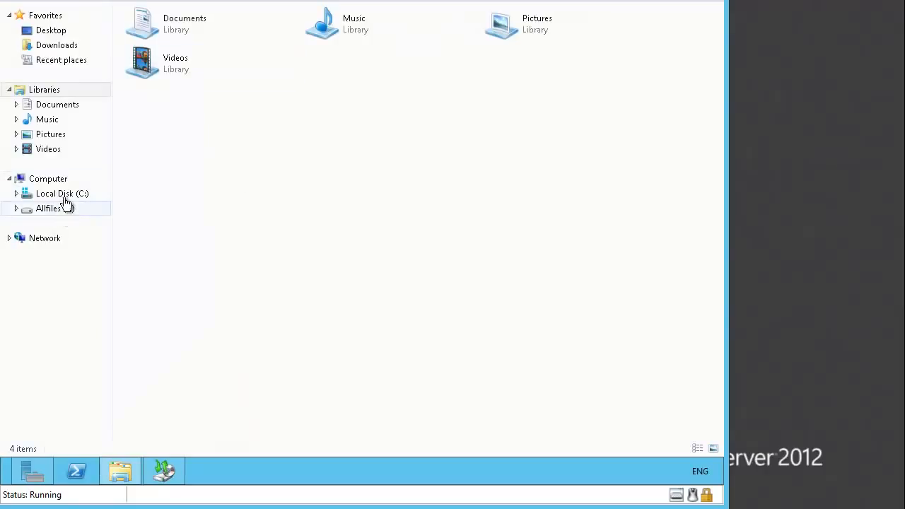
{"action": "left_click", "coordinate": [65, 196]}
{"action": "left_click", "coordinate": [162, 66]}
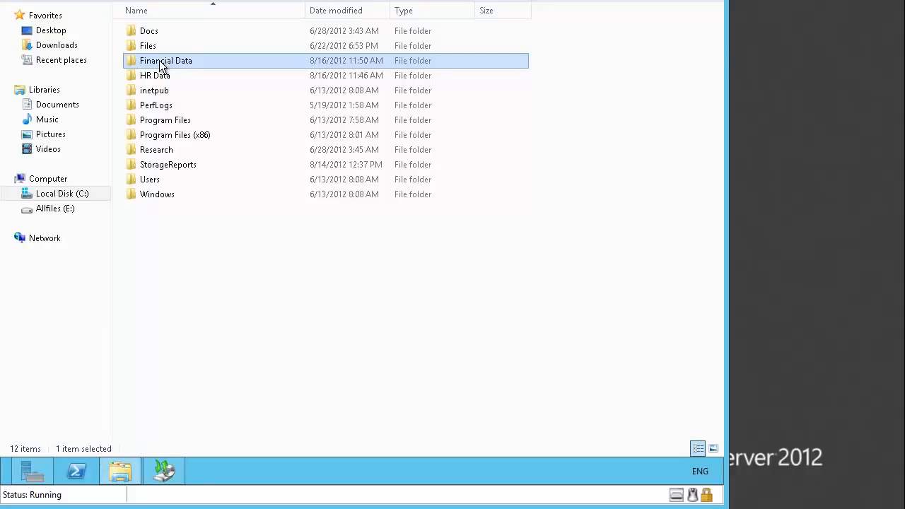
{"action": "right_click", "coordinate": [160, 62]}
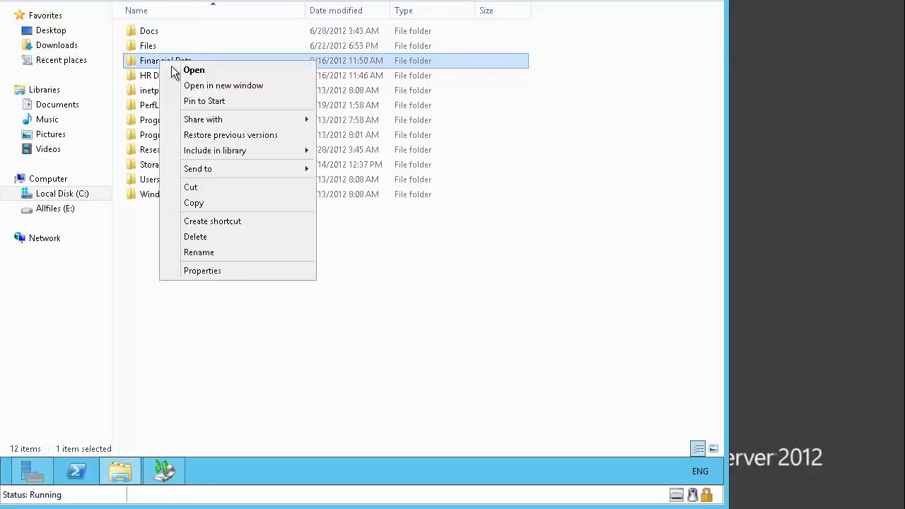
{"action": "left_click", "coordinate": [219, 240]}
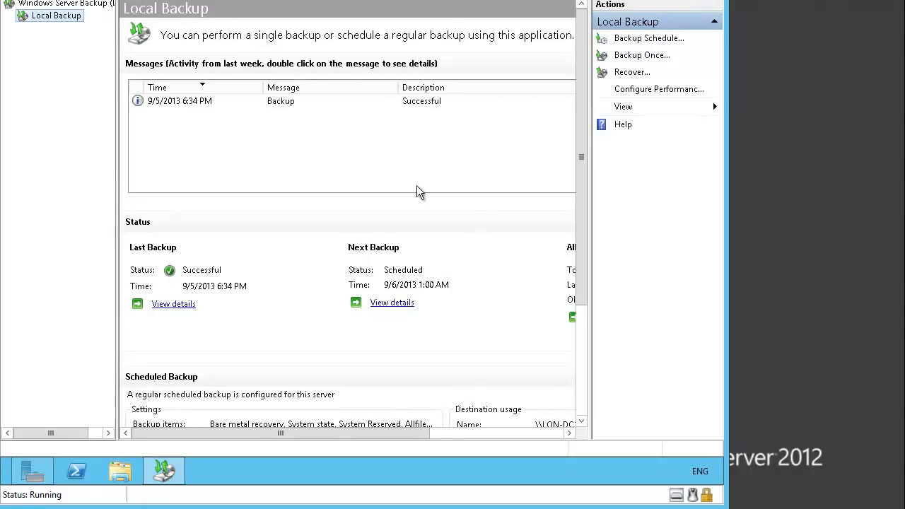
In Windows Server Backup, start a recovery from a backup stored on another location, using a remote shared folder.
{"action": "left_click", "coordinate": [623, 72]}
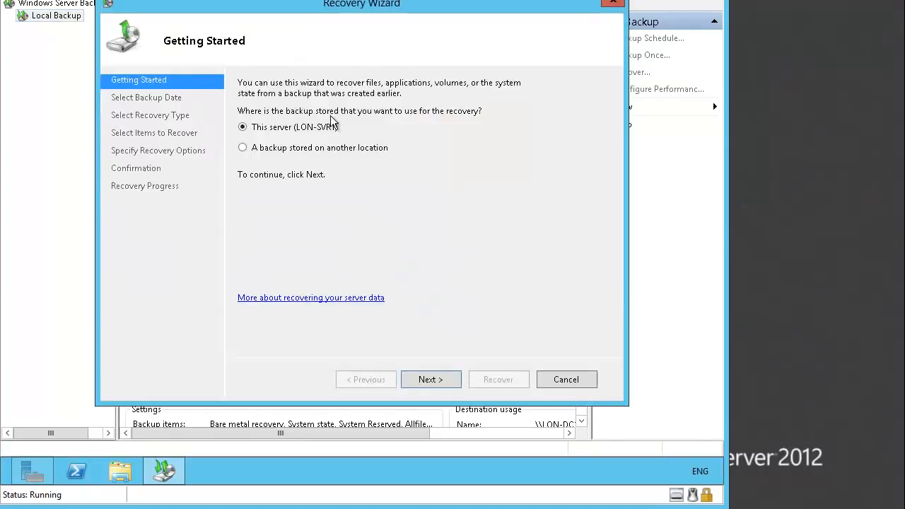
{"action": "left_click", "coordinate": [269, 157]}
{"action": "left_click", "coordinate": [442, 378]}
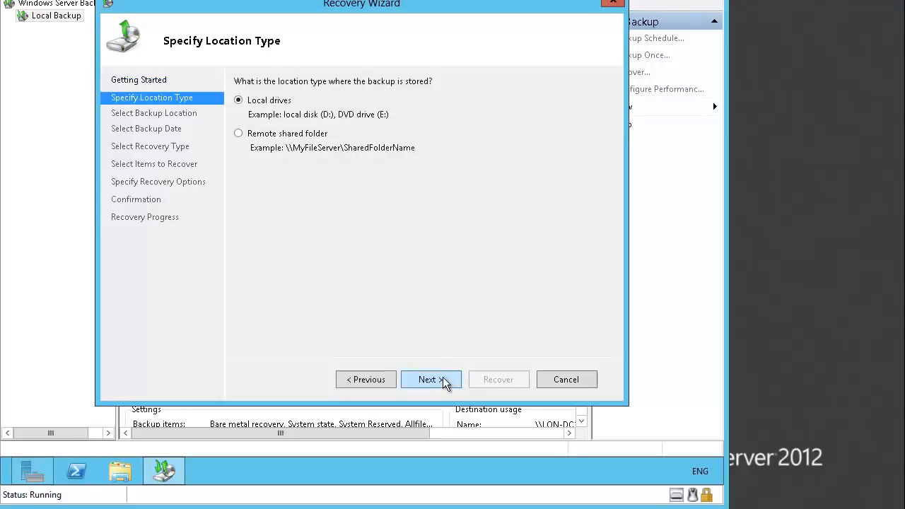
{"action": "left_click", "coordinate": [251, 137]}
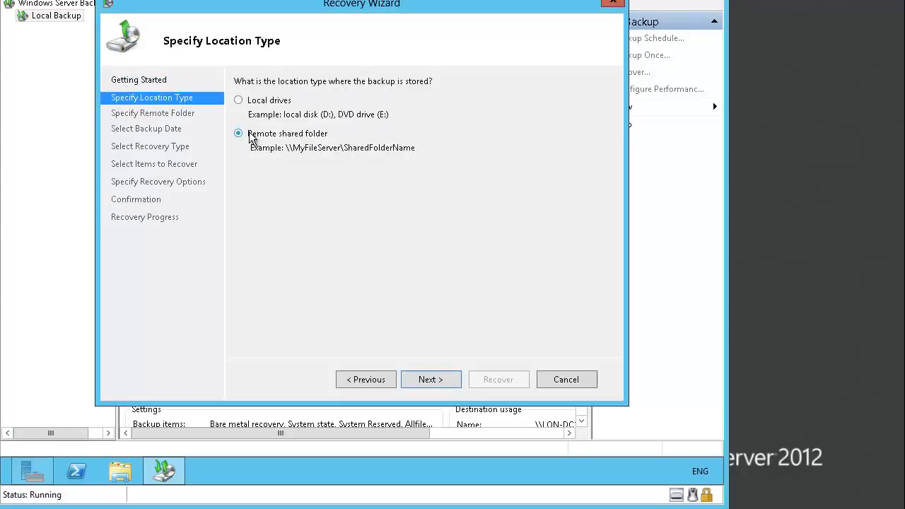
{"action": "left_click", "coordinate": [426, 375]}
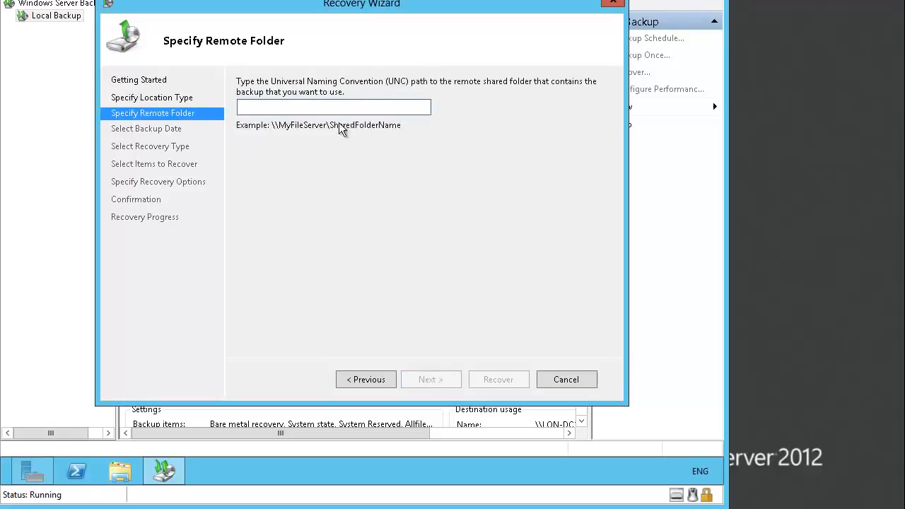
Set the remote folder containing the backup to recover from to \\LON-DC1\Backup.
{"action": "type", "text": "\\\\LON-DC1"}
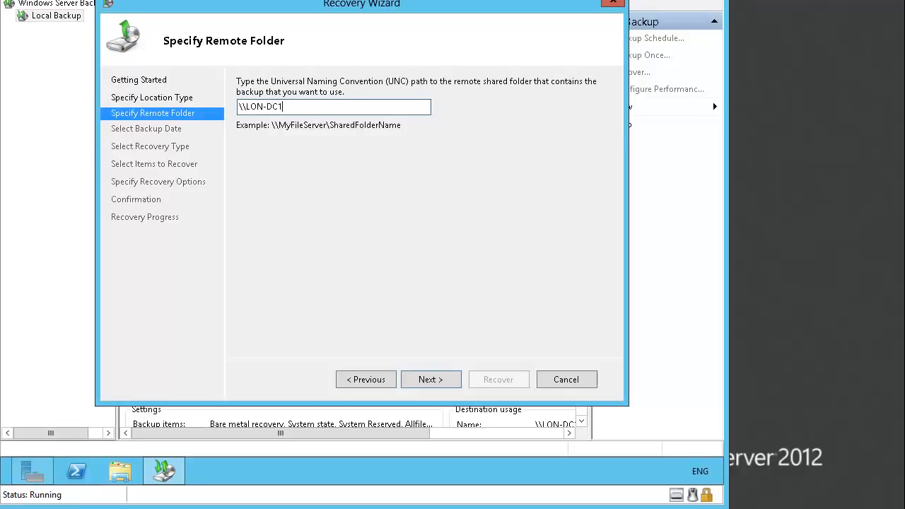
{"action": "type", "text": "\\Backup"}
{"action": "left_click", "coordinate": [434, 379]}
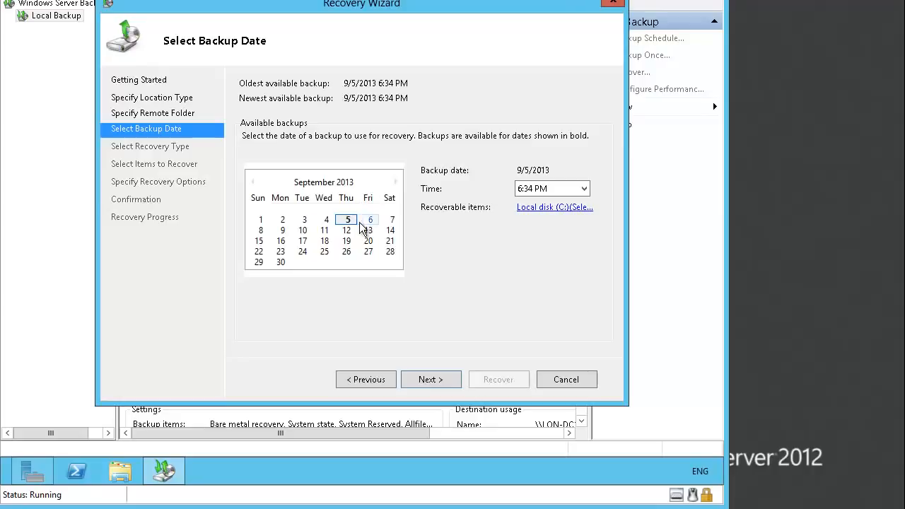
Use the 9/5/2013 6:34 PM backup for a files and folders recovery and select Financial Data on Local disk (C:).
{"action": "left_click", "coordinate": [440, 382]}
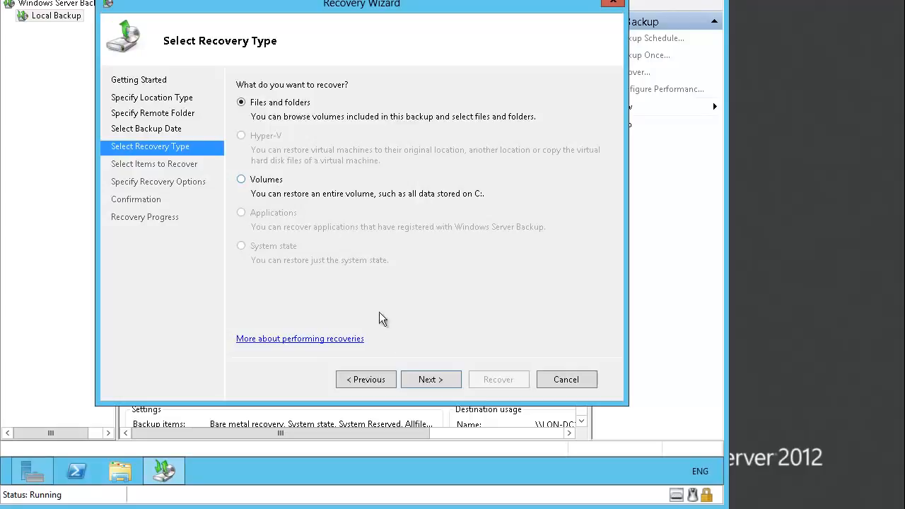
{"action": "left_click", "coordinate": [434, 380]}
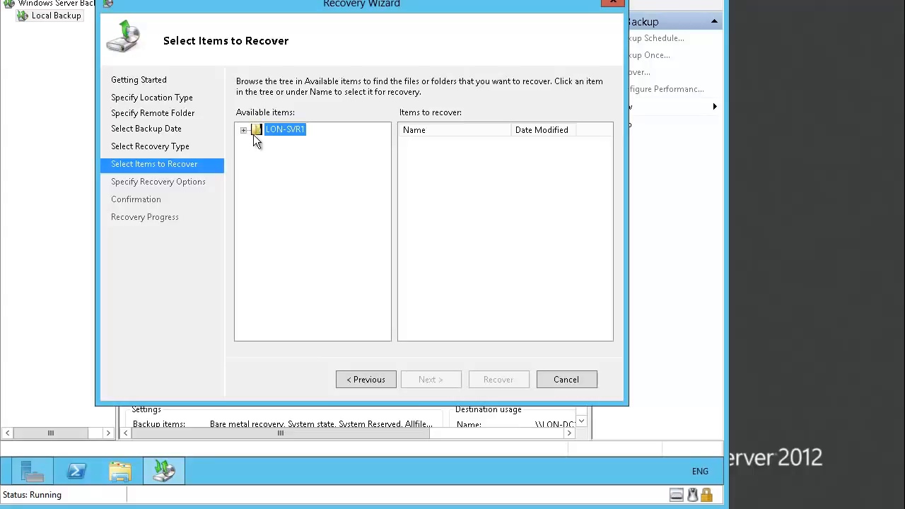
{"action": "left_click", "coordinate": [243, 131]}
{"action": "left_click", "coordinate": [258, 142]}
{"action": "left_click", "coordinate": [302, 158]}
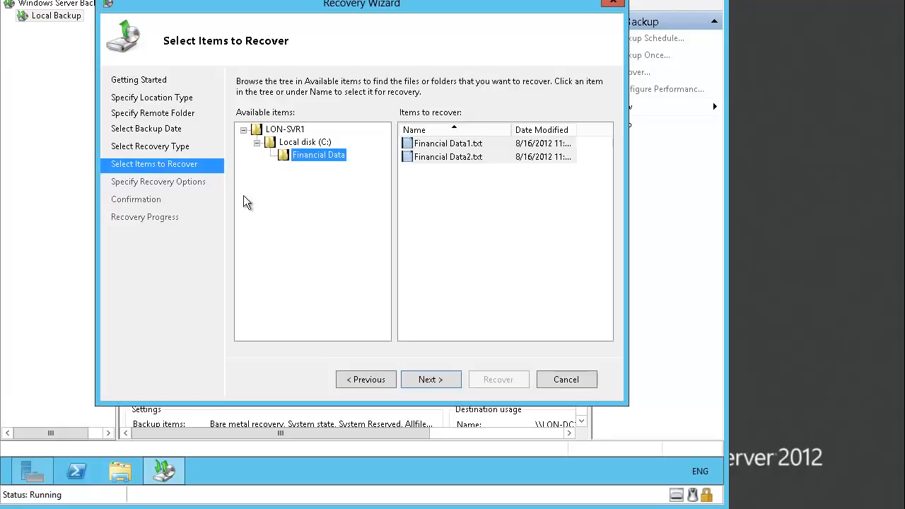
{"action": "left_click", "coordinate": [441, 382]}
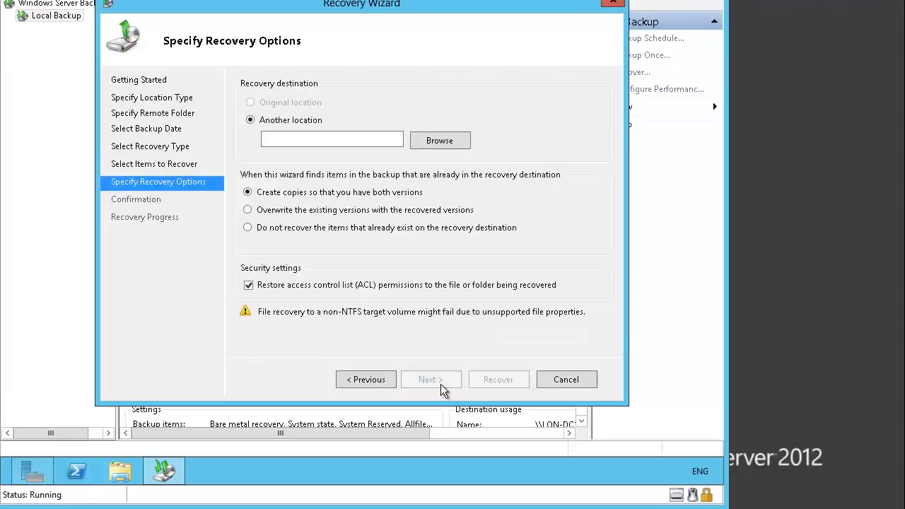
Set the recovery destination to another location, C:\.
{"action": "left_click", "coordinate": [271, 139]}
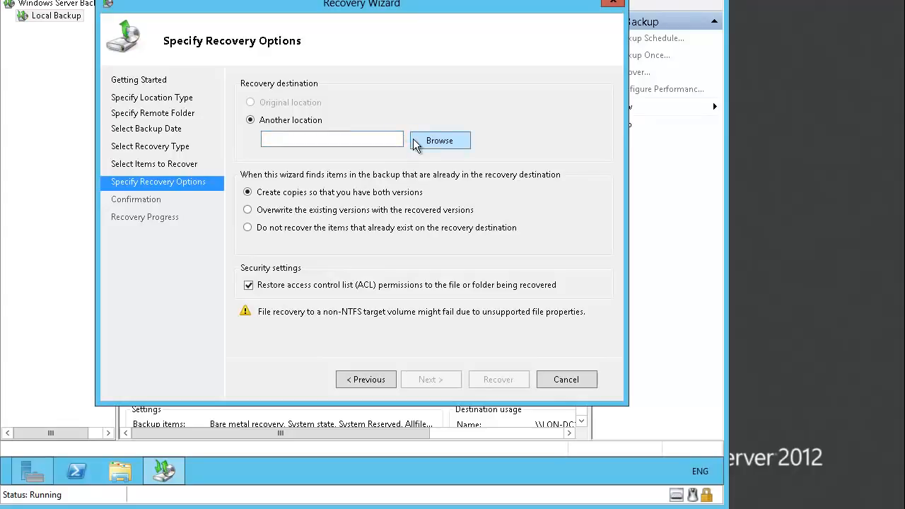
{"action": "left_click", "coordinate": [366, 139]}
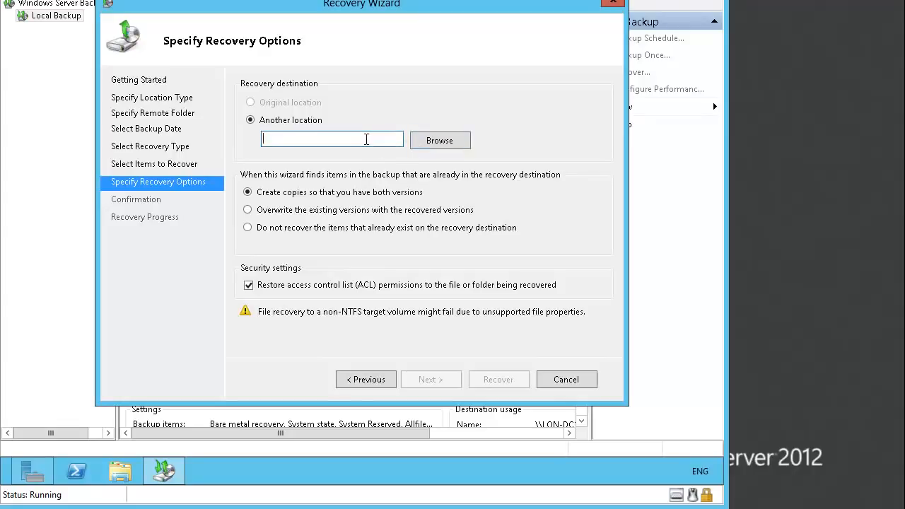
{"action": "type", "text": "C:\\"}
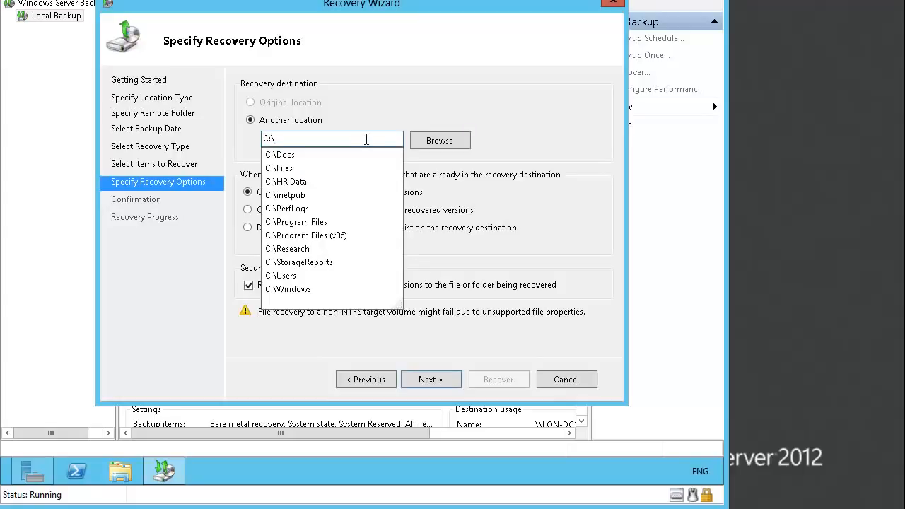
{"action": "left_click", "coordinate": [552, 129]}
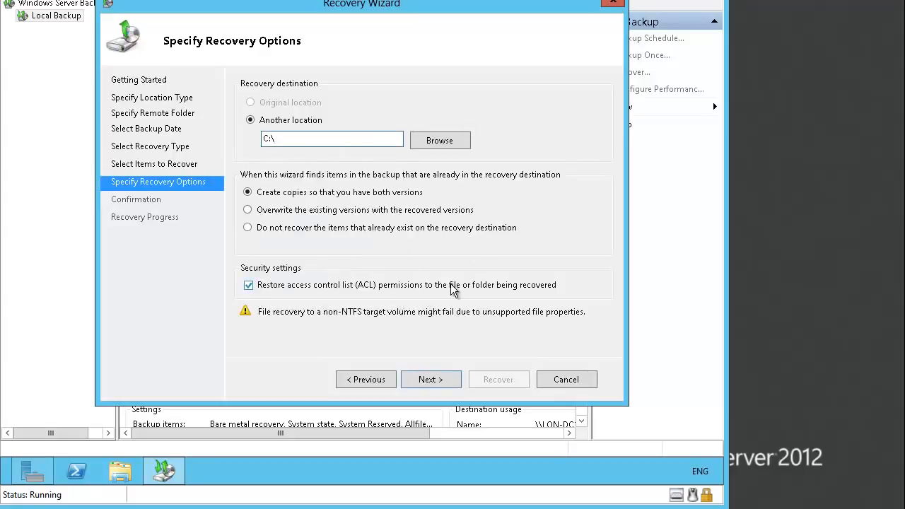
Run the recovery of the two Financial Data text files to C:\ with the current options and close the wizard.
{"action": "left_click", "coordinate": [432, 380]}
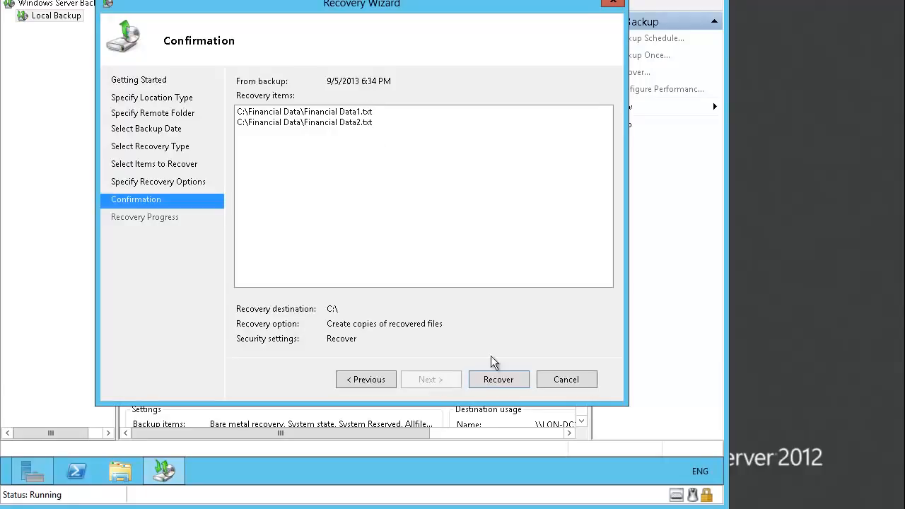
{"action": "left_click", "coordinate": [494, 380]}
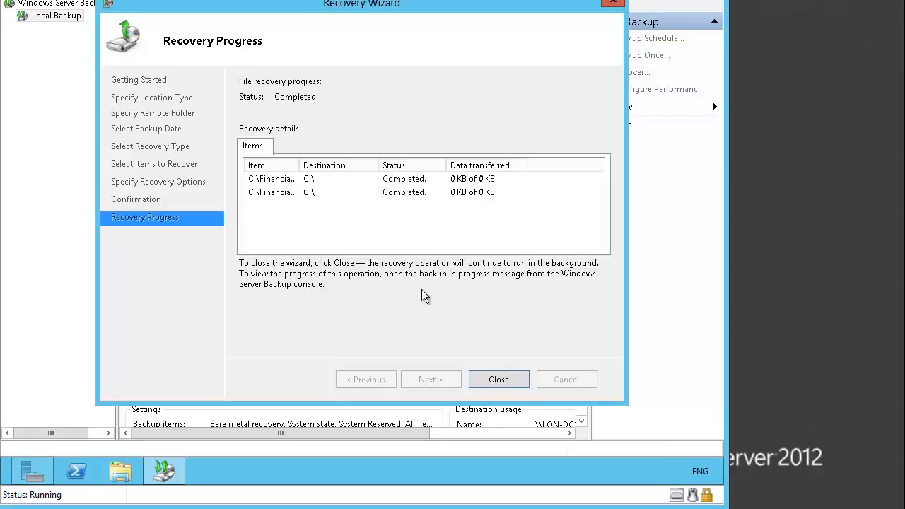
{"action": "left_click", "coordinate": [492, 380]}
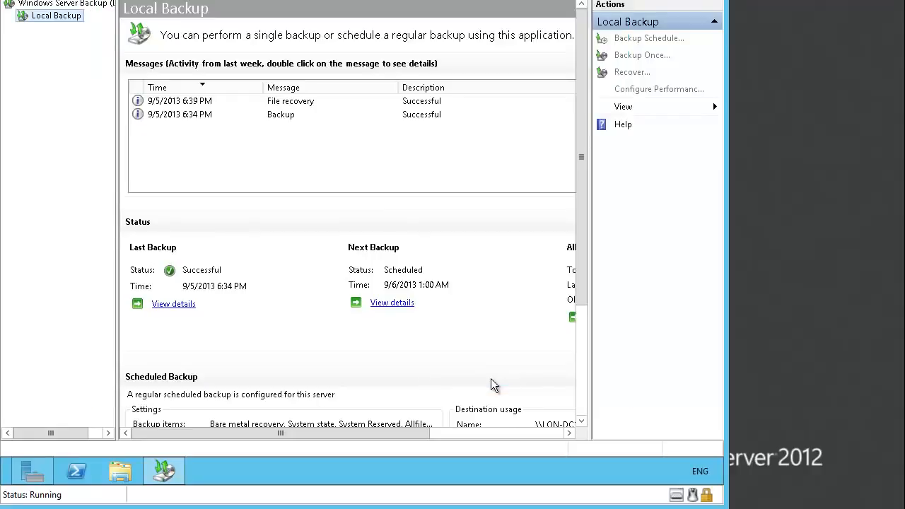
Switch to File Explorer and delete Financial Data1.txt and Financial Data2.txt from the root of Local Disk (C:).
{"action": "left_click", "coordinate": [120, 470]}
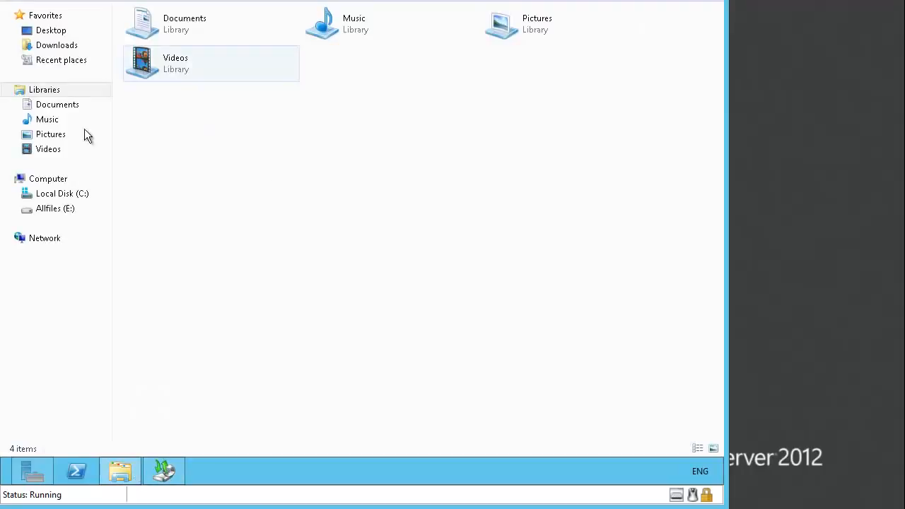
{"action": "left_click", "coordinate": [62, 195]}
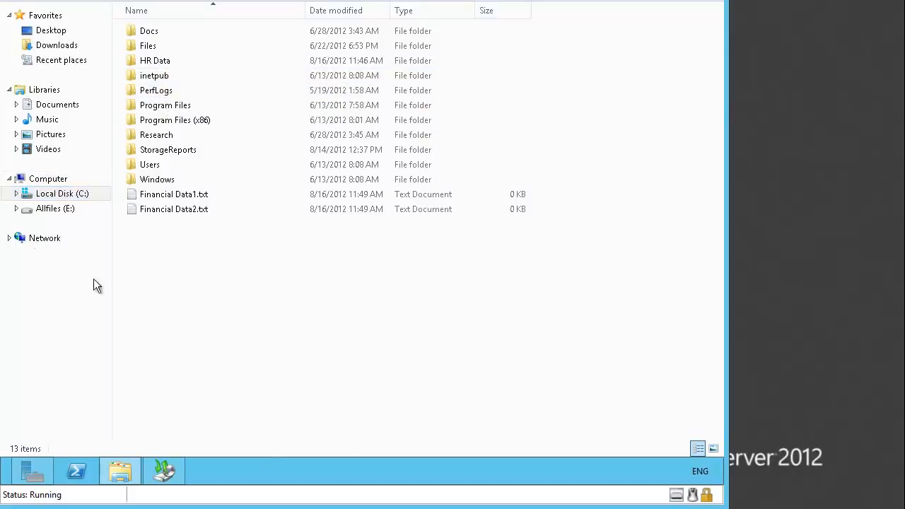
{"action": "left_click", "coordinate": [172, 196]}
{"action": "left_click", "coordinate": [174, 209]}
{"action": "left_click", "coordinate": [172, 197]}
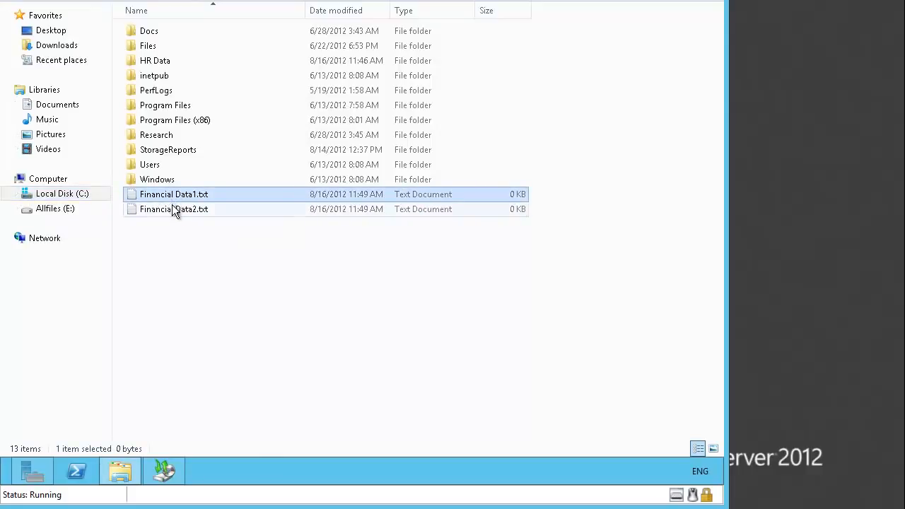
{"action": "left_click", "coordinate": [174, 207]}
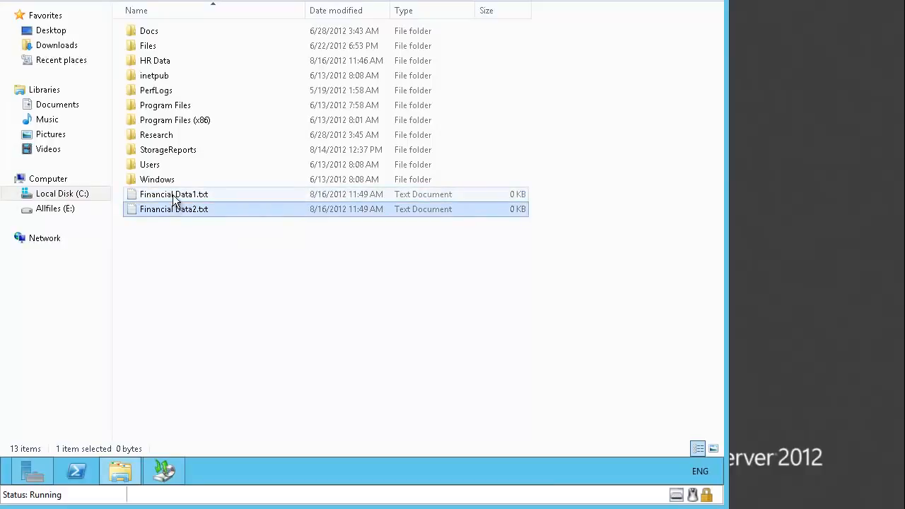
{"action": "left_click", "coordinate": [173, 198]}
{"action": "left_click", "coordinate": [172, 210]}
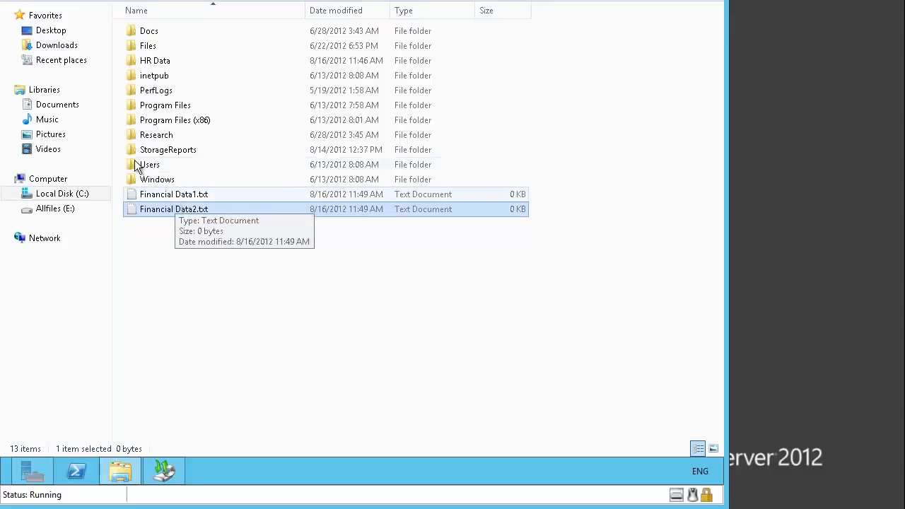
{"action": "left_click", "coordinate": [150, 207], "text": "shift"}
{"action": "key", "text": "Delete"}
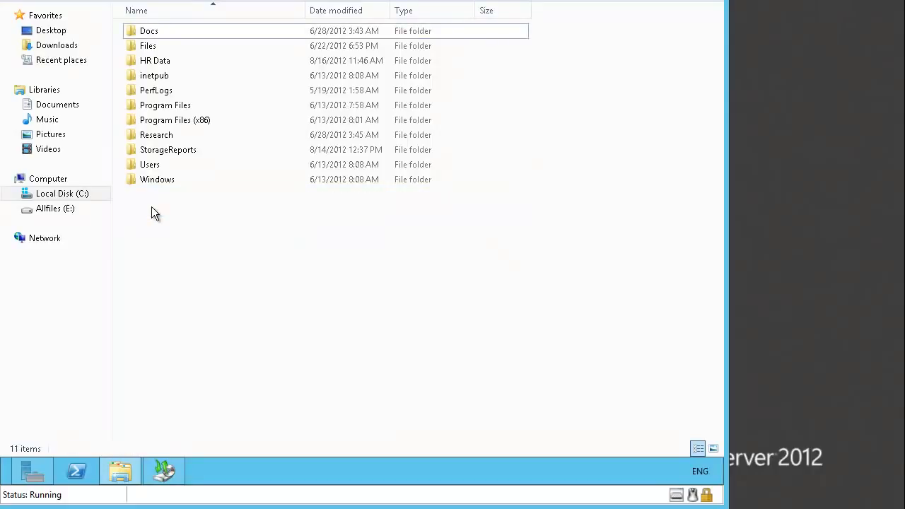
Switch to Windows Server Backup and start a new recovery from a backup on another location, using a remote shared folder.
{"action": "left_click", "coordinate": [164, 471]}
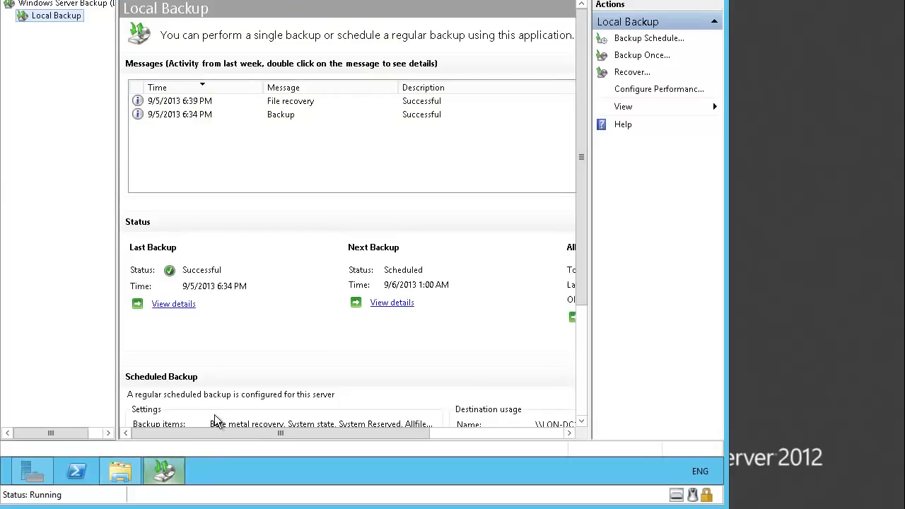
{"action": "left_click", "coordinate": [632, 73]}
{"action": "left_click", "coordinate": [318, 149]}
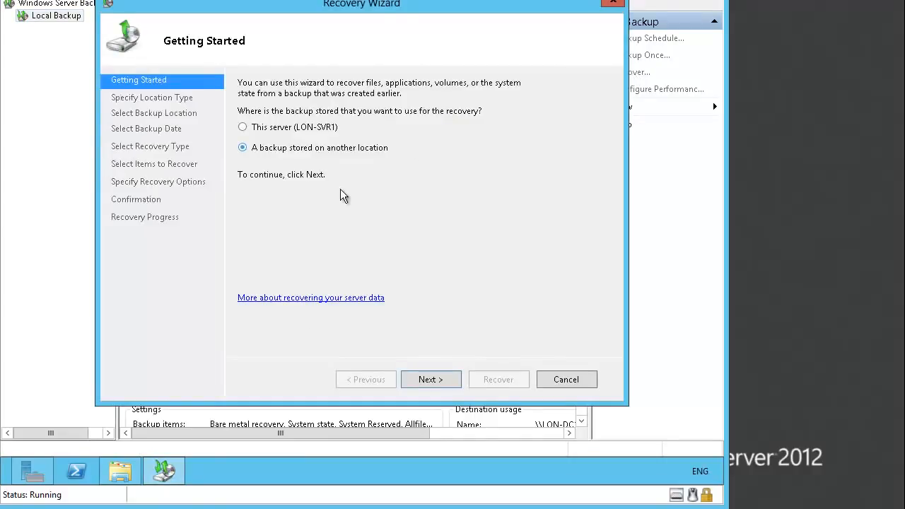
{"action": "left_click", "coordinate": [431, 379]}
{"action": "left_click", "coordinate": [318, 134]}
{"action": "left_click", "coordinate": [430, 380]}
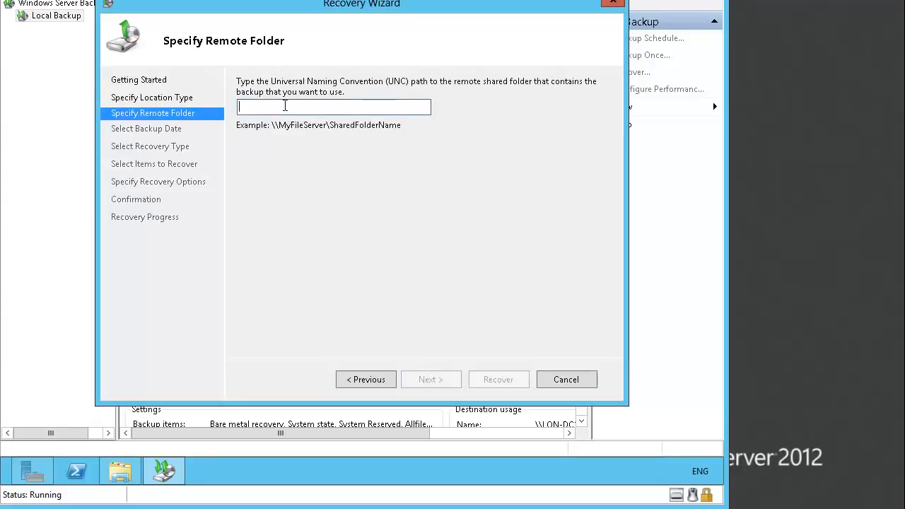
Enter \\LON-DC1\Backup as the remote shared folder that contains the backup.
{"action": "type", "text": "\\\\"}
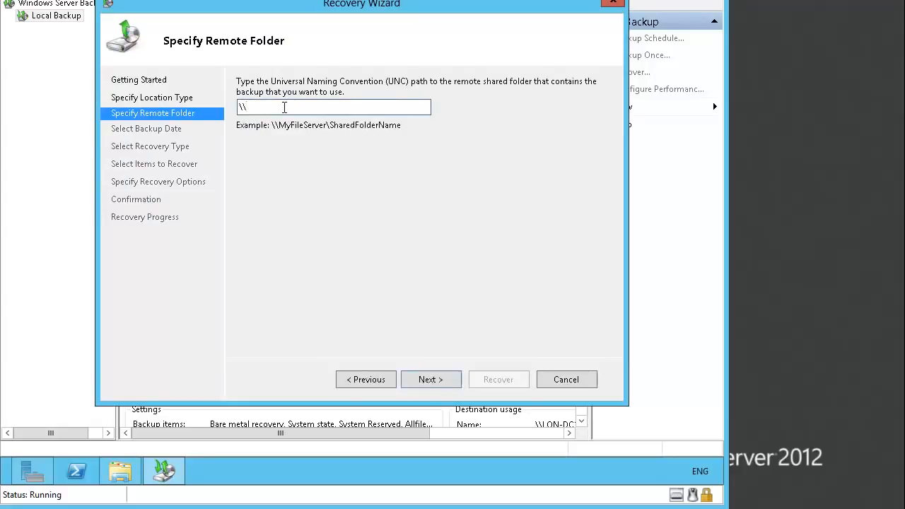
{"action": "type", "text": "LON-DC1\\Backup"}
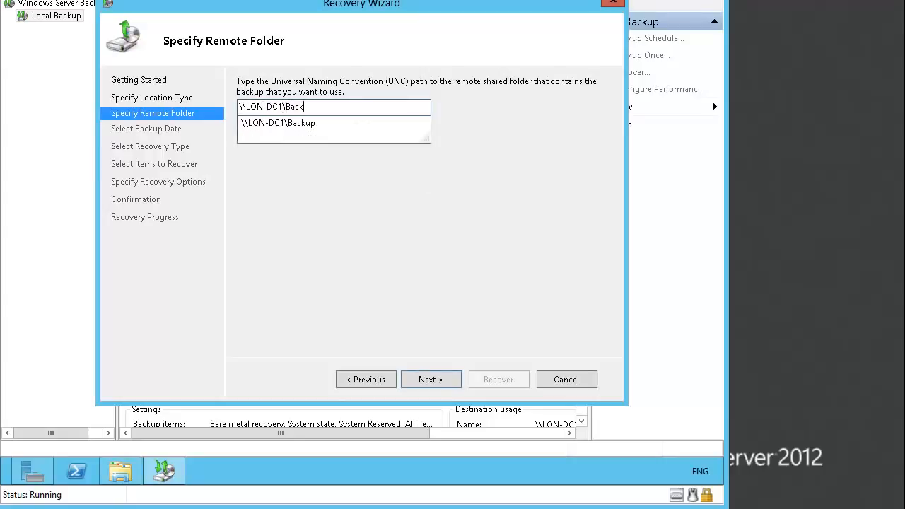
{"action": "left_click", "coordinate": [426, 379]}
Use the 9/5/2013 6:34 PM backup for a files and folders recovery and select Local disk (C:) under LON-SVR1 as the source.
{"action": "left_click", "coordinate": [435, 379]}
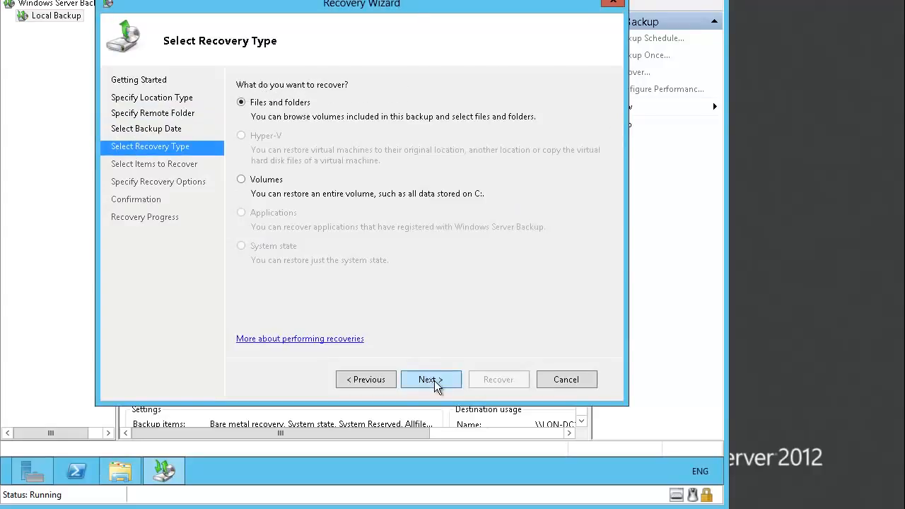
{"action": "left_click", "coordinate": [434, 380]}
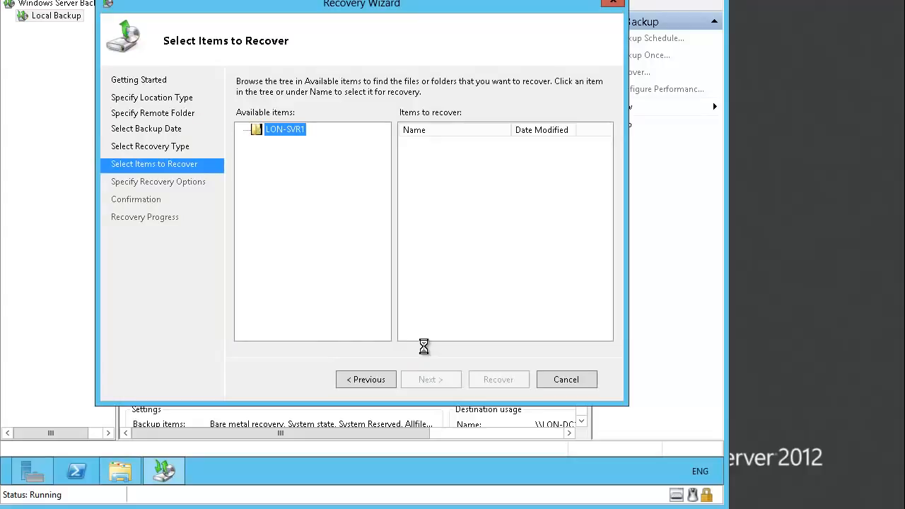
{"action": "left_click", "coordinate": [244, 131]}
{"action": "left_click", "coordinate": [287, 144]}
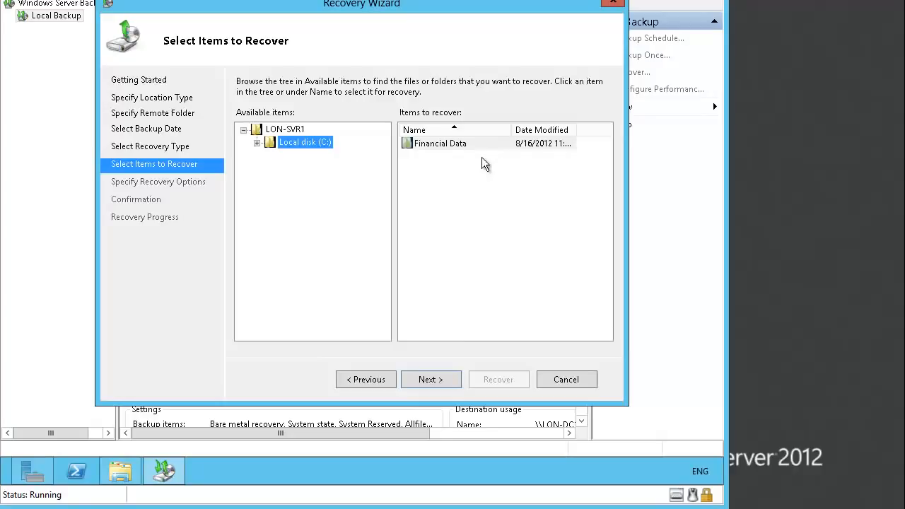
{"action": "left_click", "coordinate": [443, 380]}
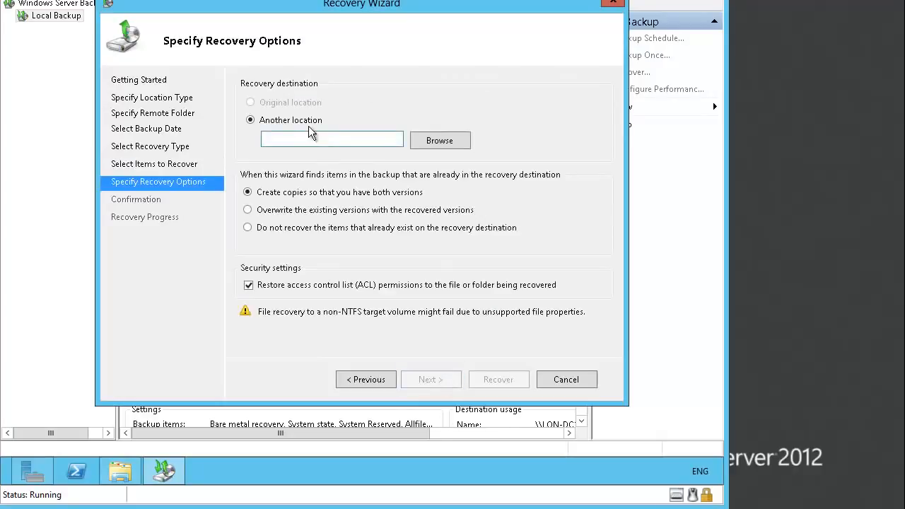
Set the recovery destination to C:\, run the recovery of the Financial Data folder and close the wizard.
{"action": "left_click", "coordinate": [324, 140]}
{"action": "type", "text": "C:\\"}
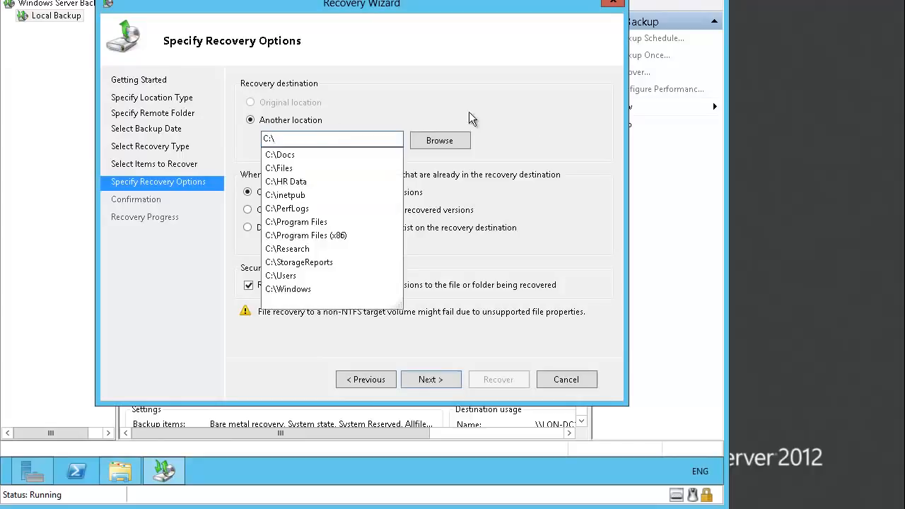
{"action": "left_click", "coordinate": [435, 382]}
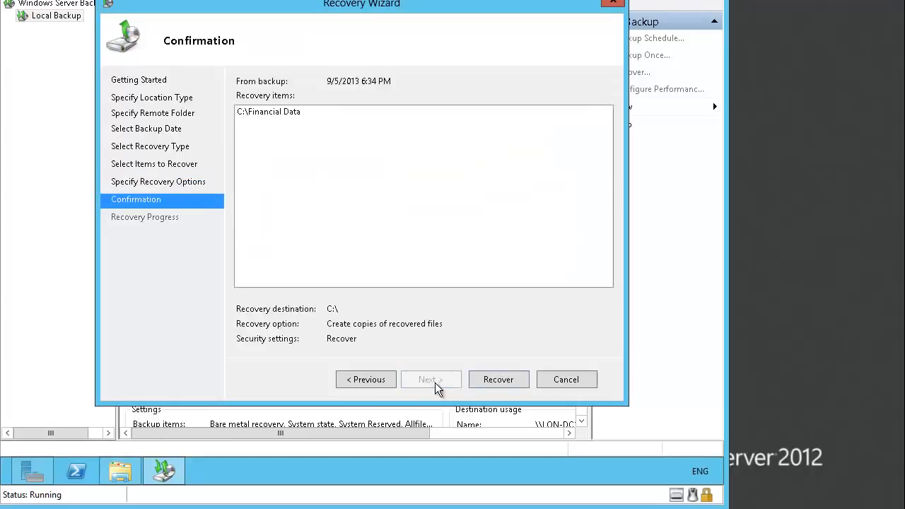
{"action": "left_click", "coordinate": [487, 379]}
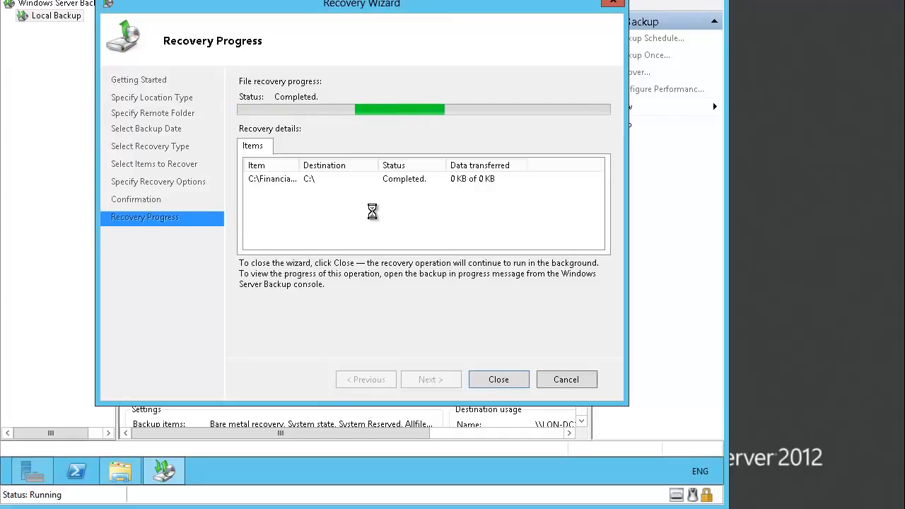
{"action": "left_click", "coordinate": [500, 378]}
In File Explorer, check the contents of the recovered Financial Data folder on C: and return to the drive root.
{"action": "left_click", "coordinate": [120, 471]}
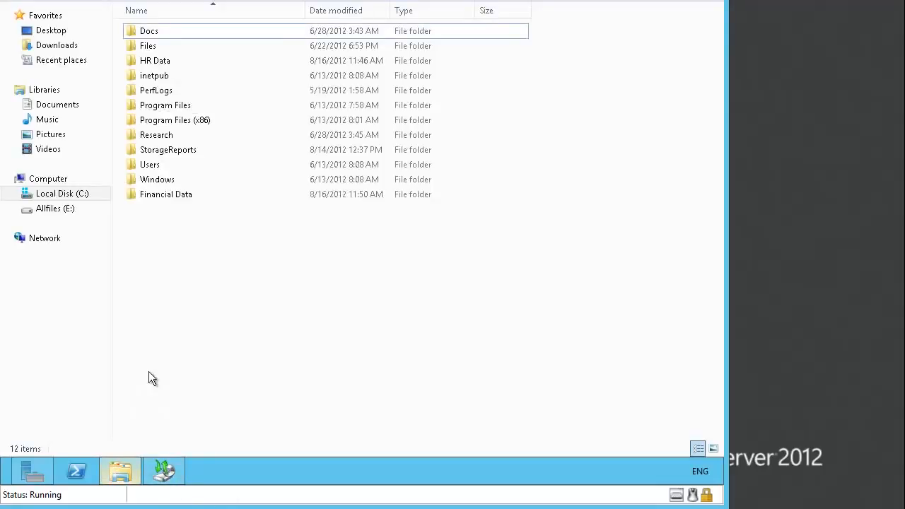
{"action": "double_click", "coordinate": [151, 200]}
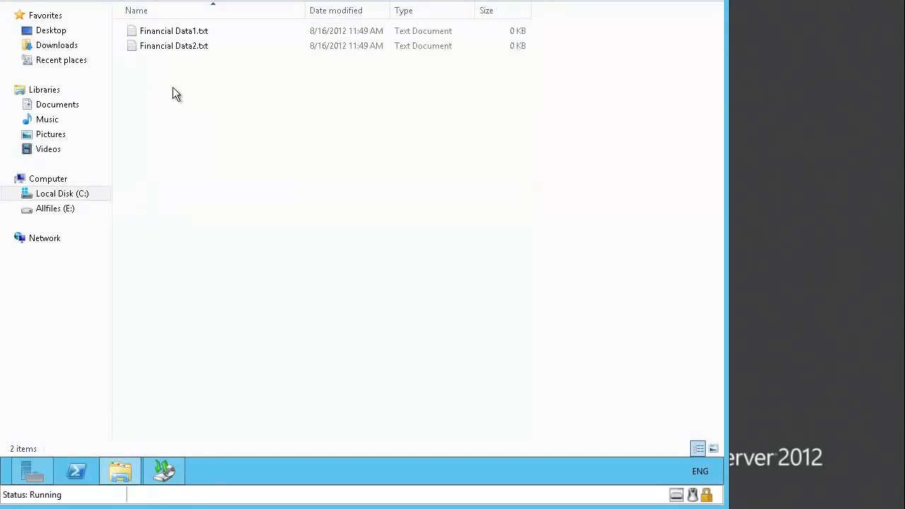
{"action": "left_click", "coordinate": [19, 0]}
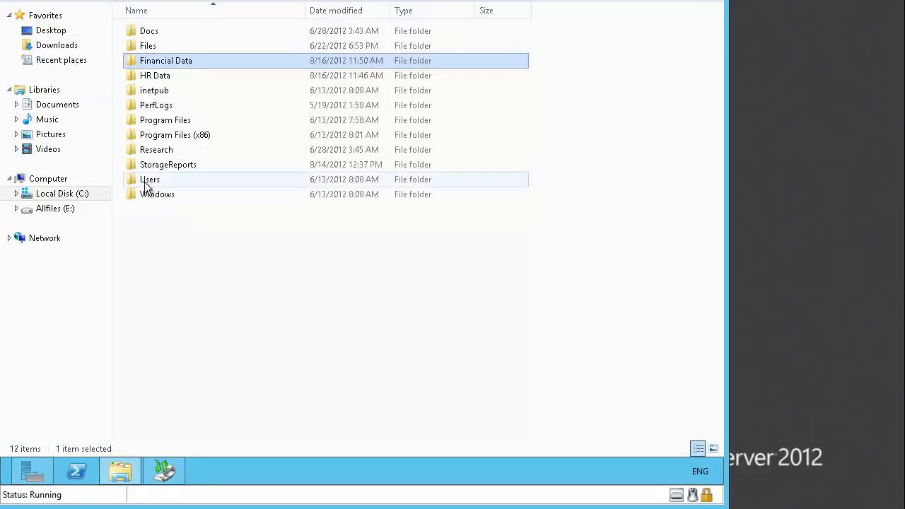